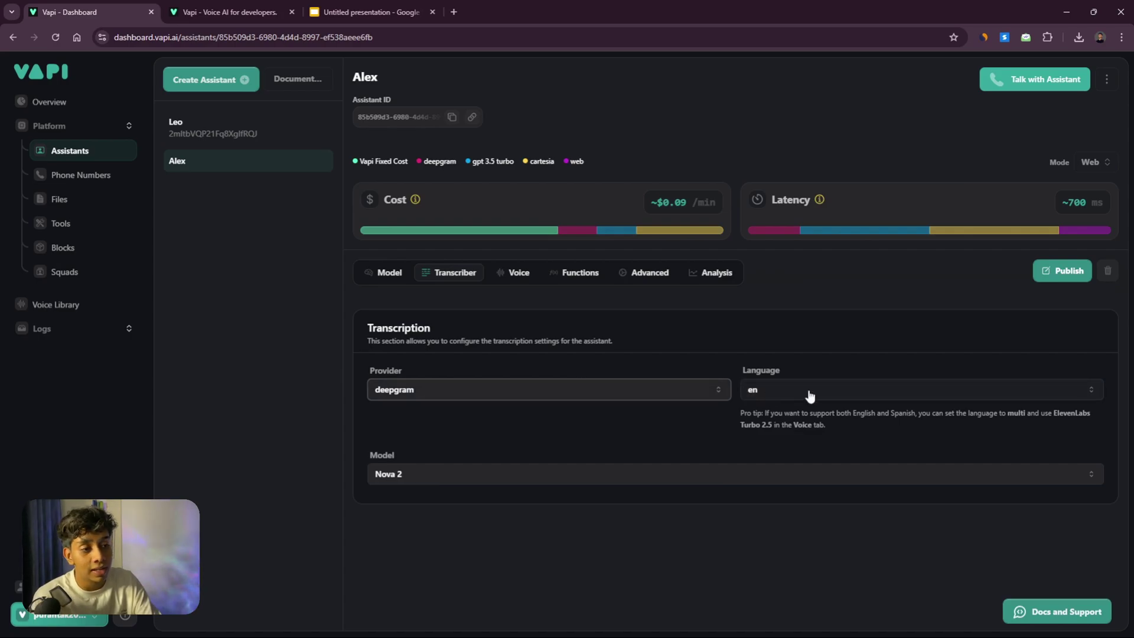
Review the available transcription providers and the supported languages for the assistant's transcriber
{"action": "left_click", "coordinate": [582, 394]}
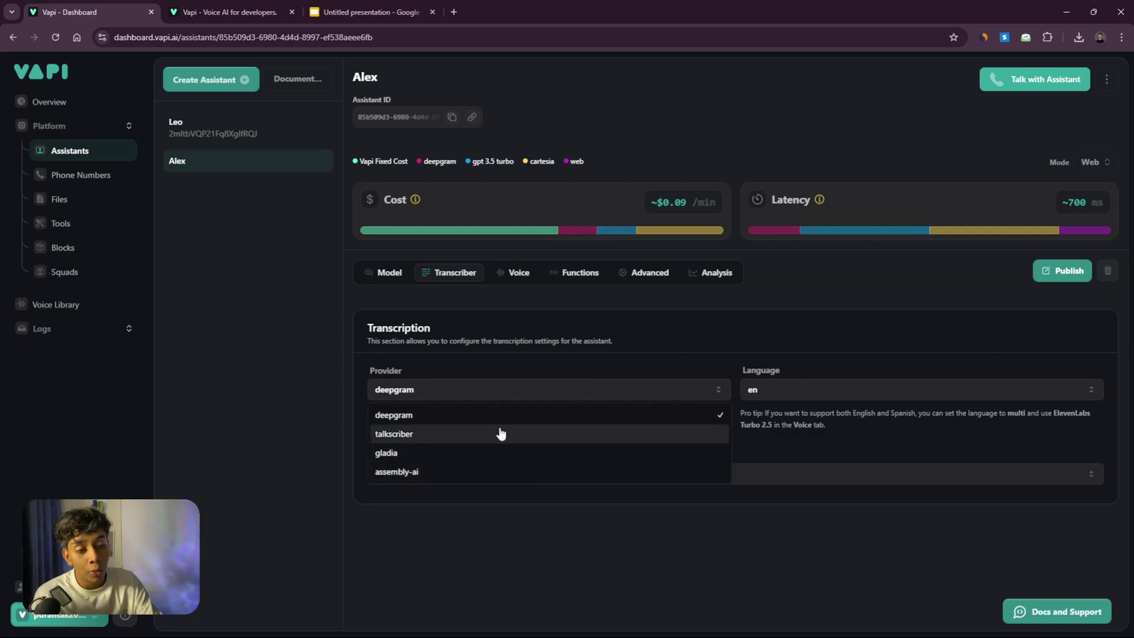
{"action": "left_click", "coordinate": [686, 364]}
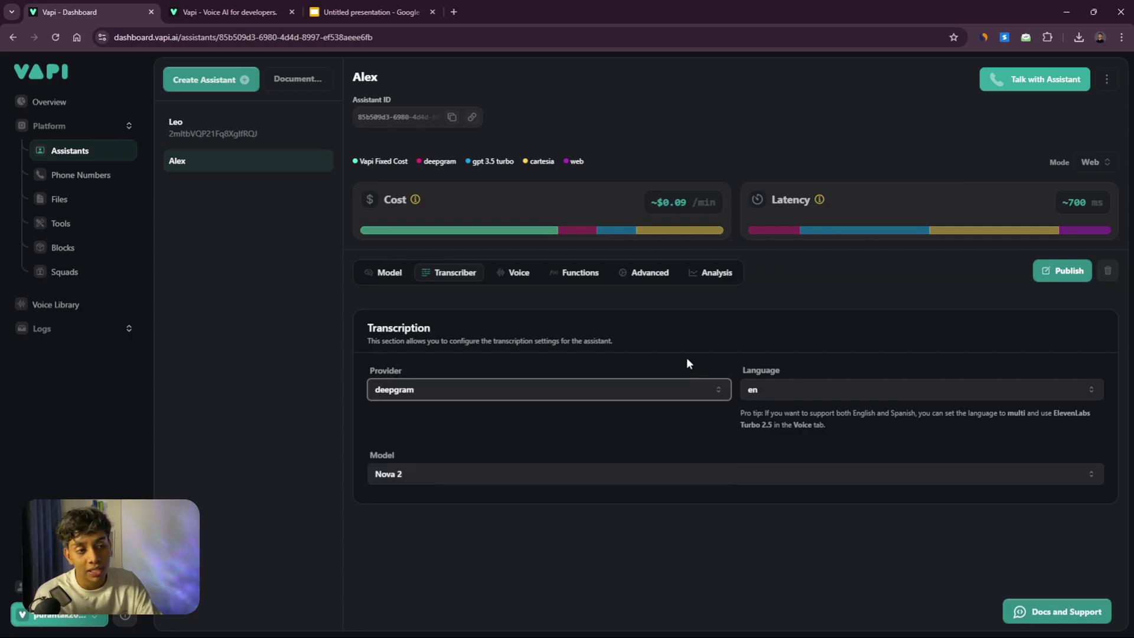
{"action": "left_click", "coordinate": [822, 388]}
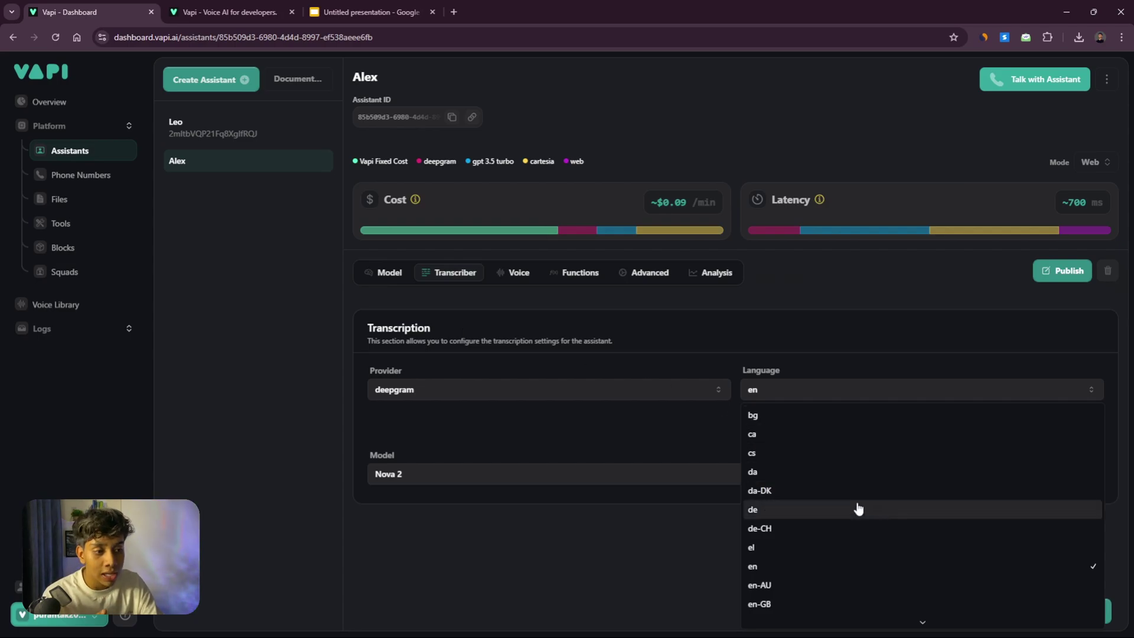
{"action": "scroll", "coordinate": [856, 509], "scroll_direction": "down", "scroll_amount": 3}
{"action": "scroll", "coordinate": [858, 511], "scroll_direction": "down", "scroll_amount": 5}
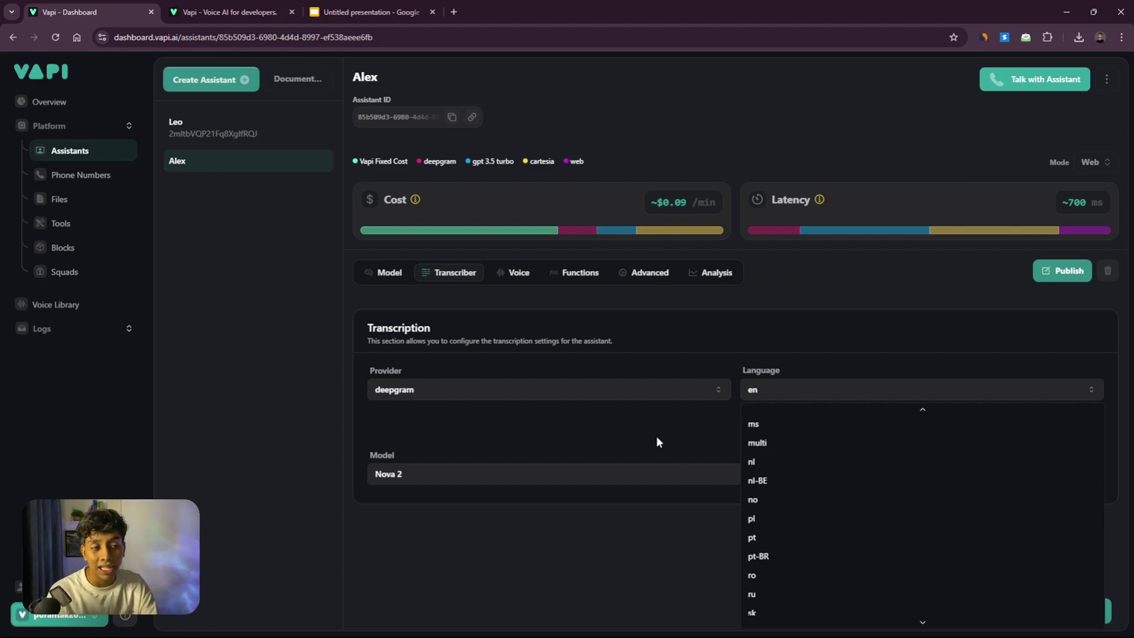
{"action": "left_click", "coordinate": [579, 420]}
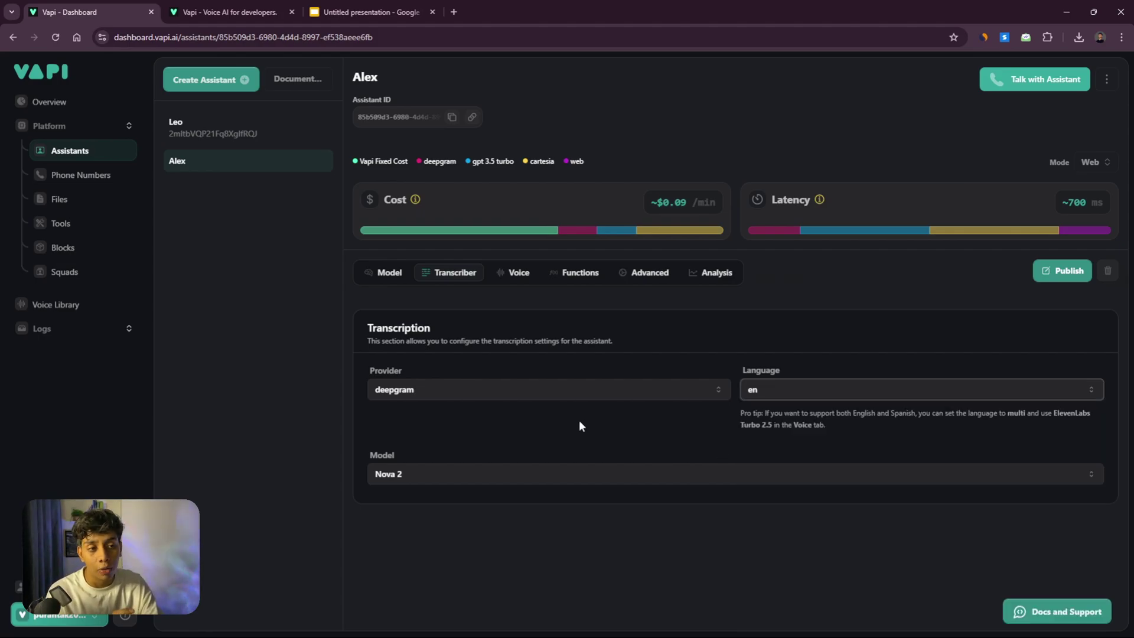
Set the assistant's voice provider to 11labs and its voice to Axell - British YouTube Personality
{"action": "left_click", "coordinate": [530, 277]}
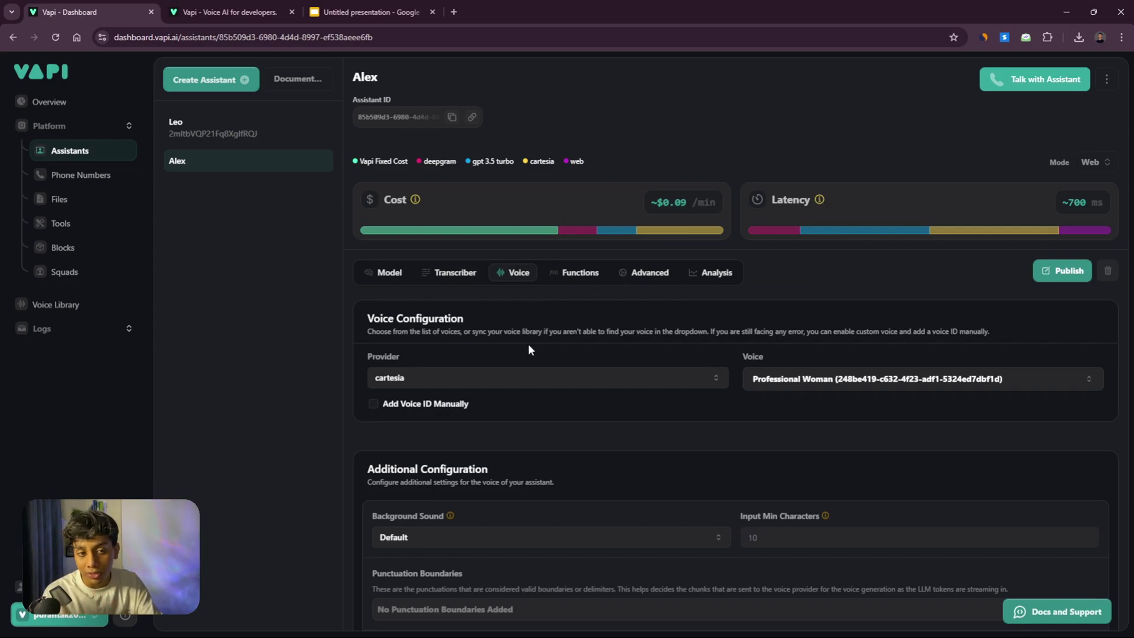
{"action": "left_click", "coordinate": [574, 377]}
{"action": "left_click", "coordinate": [406, 422]}
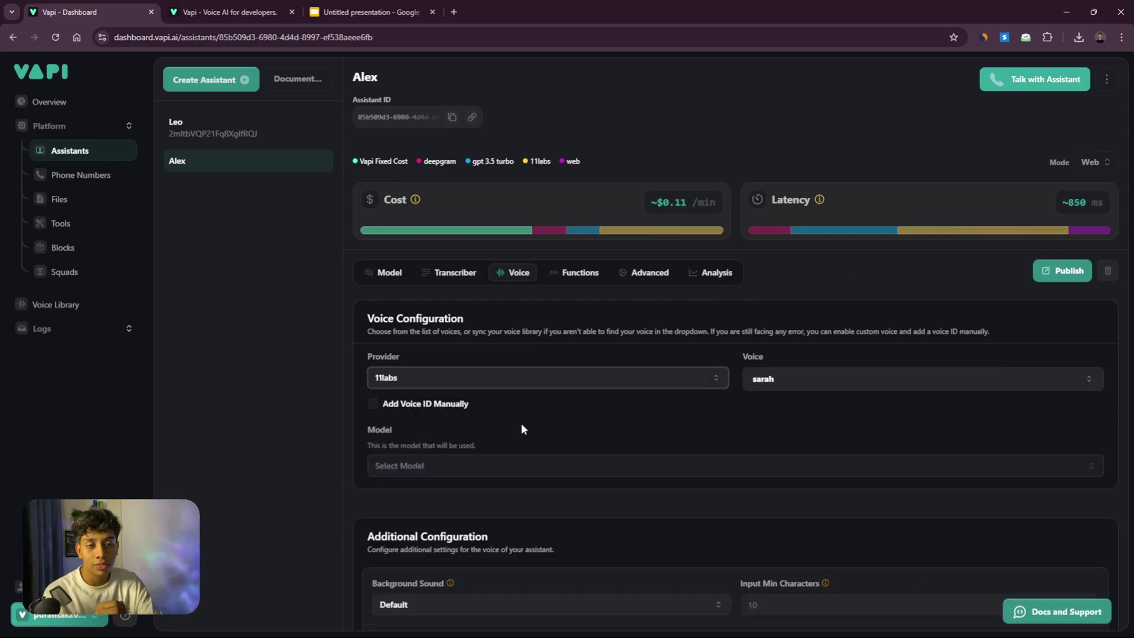
{"action": "left_click", "coordinate": [836, 381]}
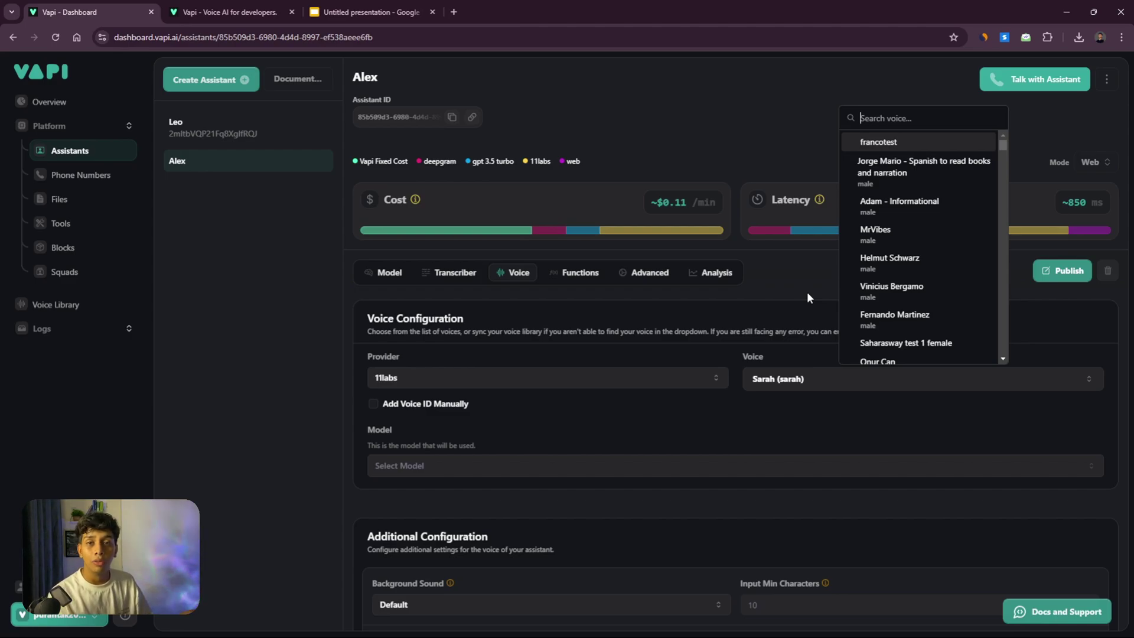
{"action": "left_click", "coordinate": [806, 292]}
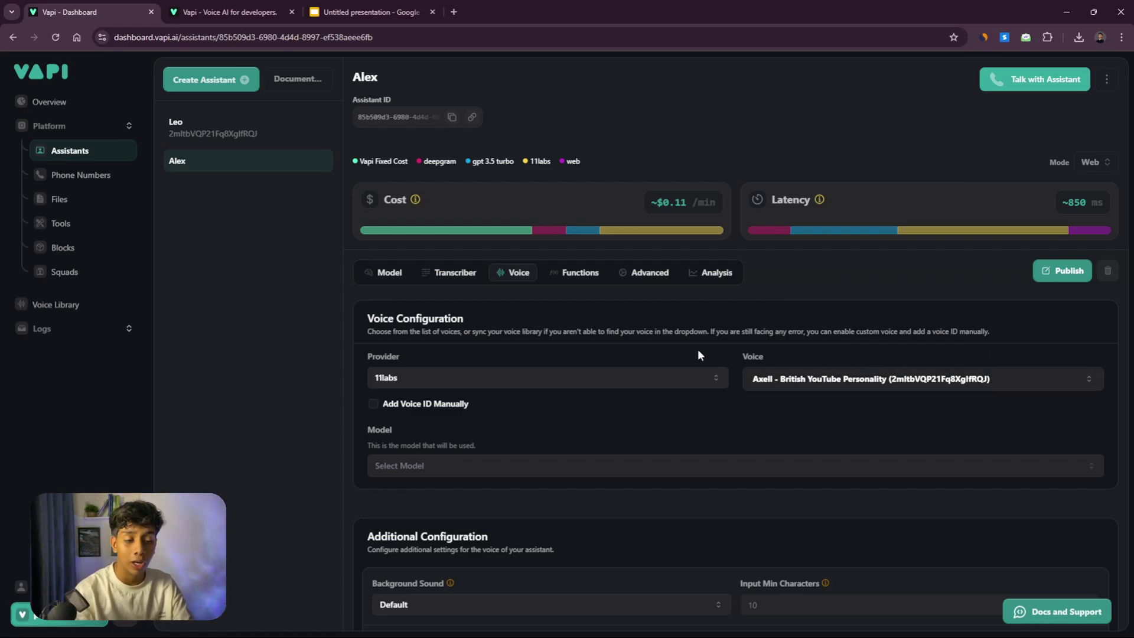
Set the voice's background sound to Office and look over the remaining additional voice settings
{"action": "scroll", "coordinate": [580, 278], "scroll_direction": "down", "scroll_amount": 5}
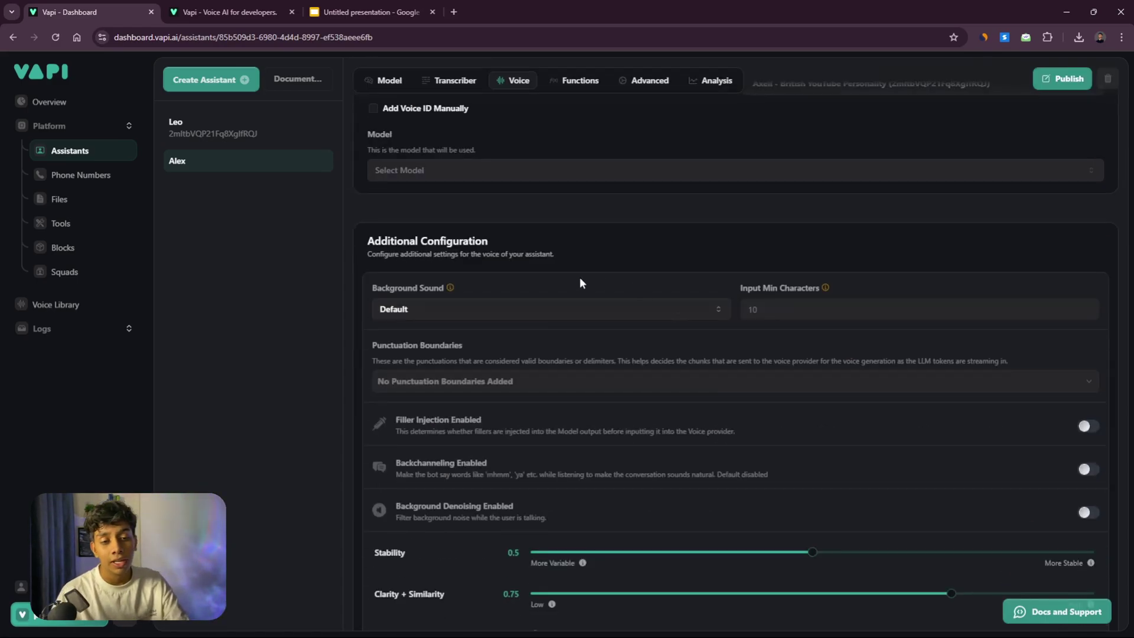
{"action": "left_click", "coordinate": [488, 314]}
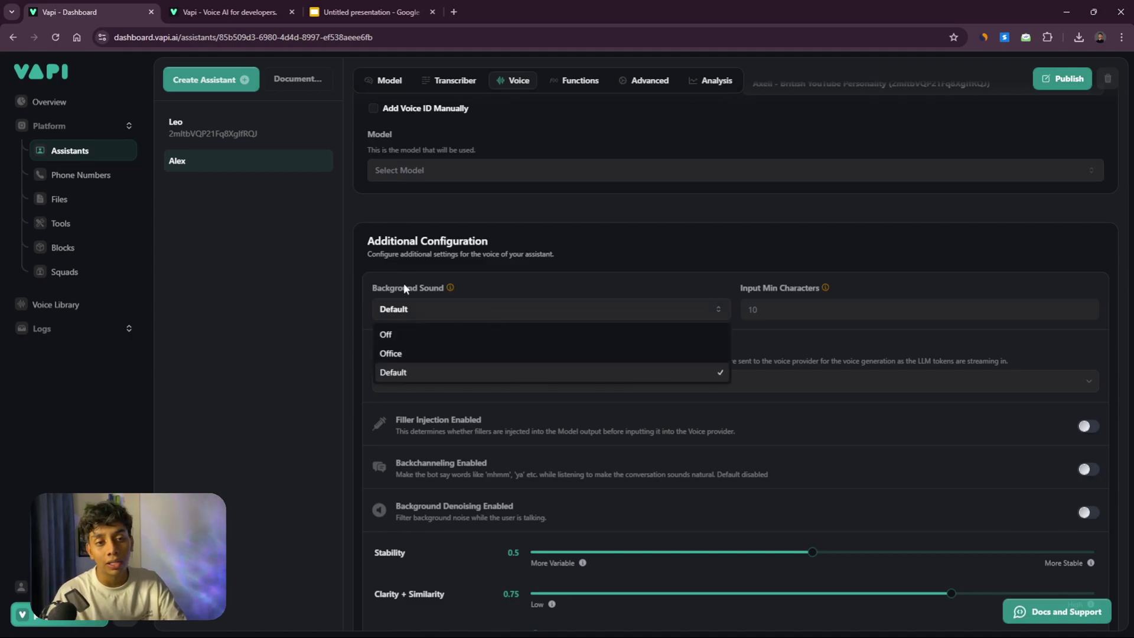
{"action": "left_click", "coordinate": [435, 354]}
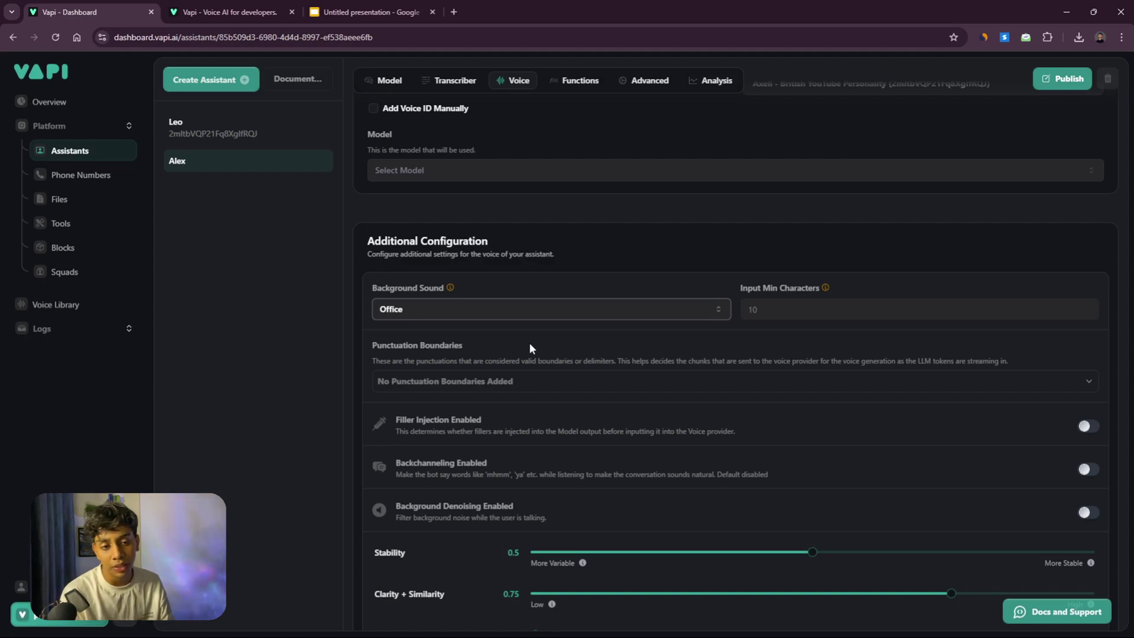
{"action": "scroll", "coordinate": [633, 374], "scroll_direction": "down", "scroll_amount": 2}
{"action": "mouse_move", "coordinate": [812, 440]}
{"action": "left_mouse_down"}
{"action": "mouse_move", "coordinate": [723, 443]}
{"action": "mouse_move", "coordinate": [809, 438]}
{"action": "left_mouse_up"}
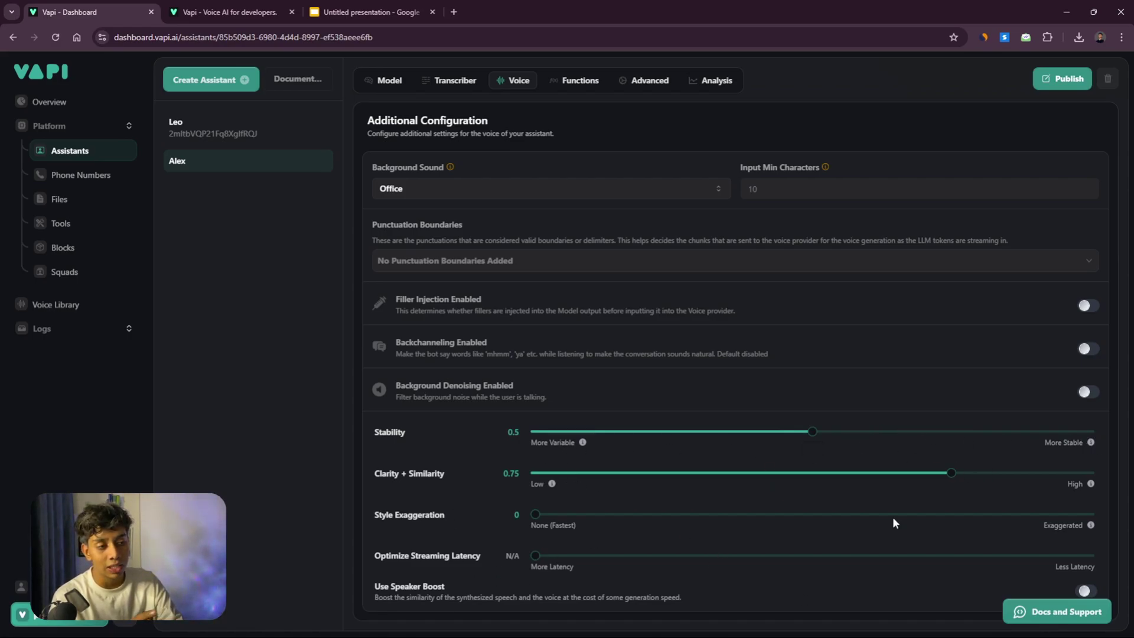
{"action": "scroll", "coordinate": [638, 518], "scroll_direction": "up", "scroll_amount": 4}
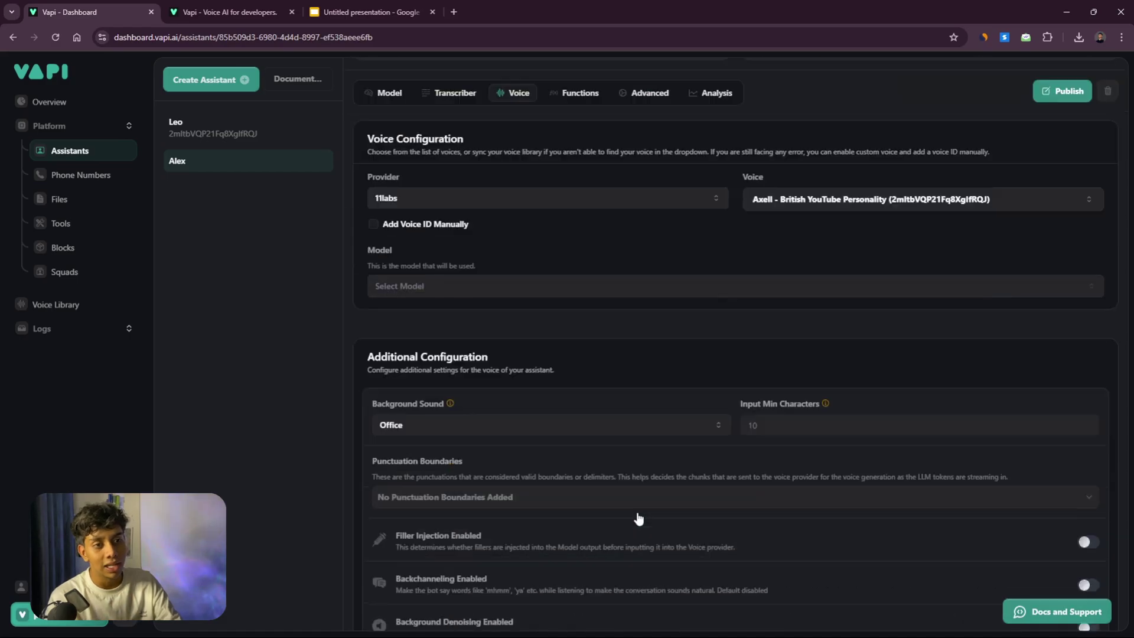
{"action": "scroll", "coordinate": [621, 520], "scroll_direction": "down", "scroll_amount": 4}
{"action": "scroll", "coordinate": [621, 515], "scroll_direction": "up", "scroll_amount": 5}
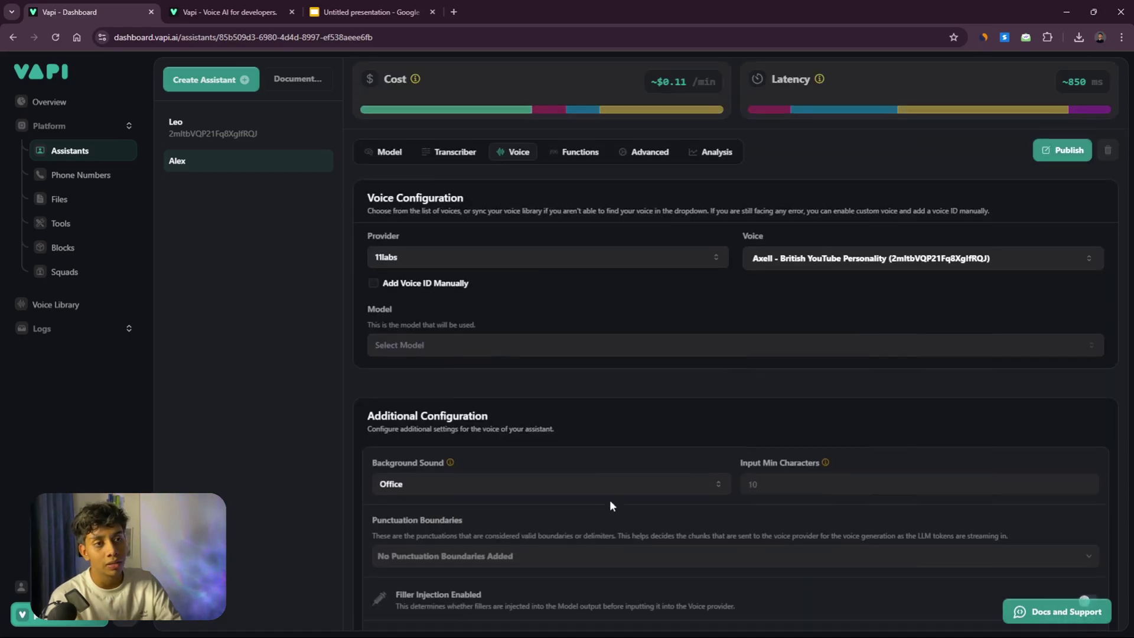
Enable the End Call Function and the Dial Keypad among the assistant's predefined functions
{"action": "left_click", "coordinate": [566, 155]}
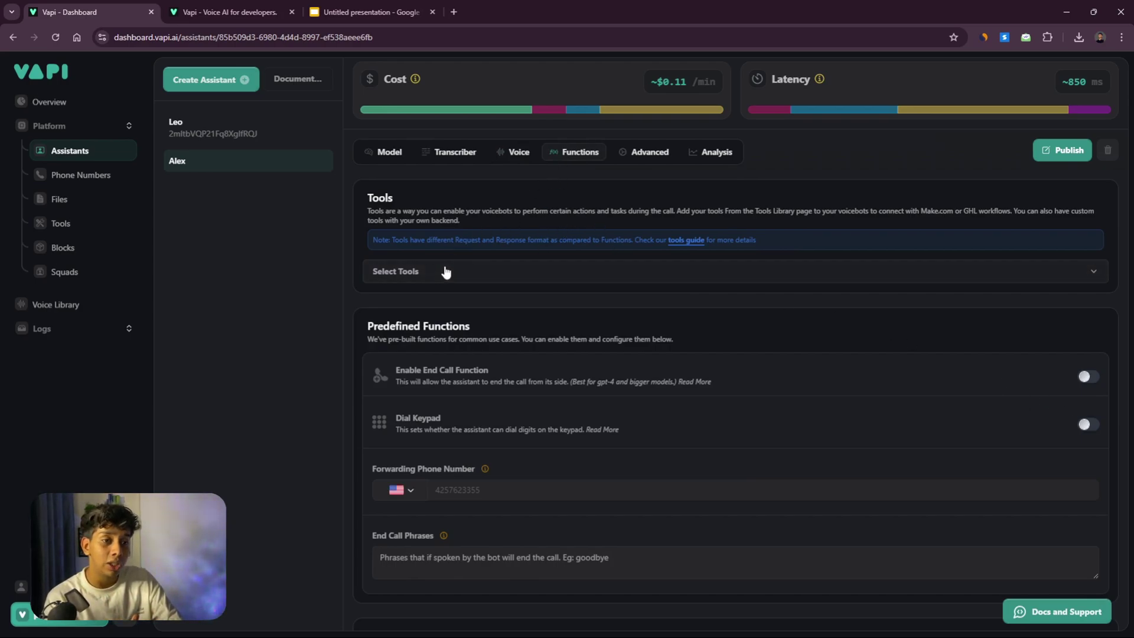
{"action": "left_click", "coordinate": [1083, 376]}
{"action": "left_click", "coordinate": [1085, 424]}
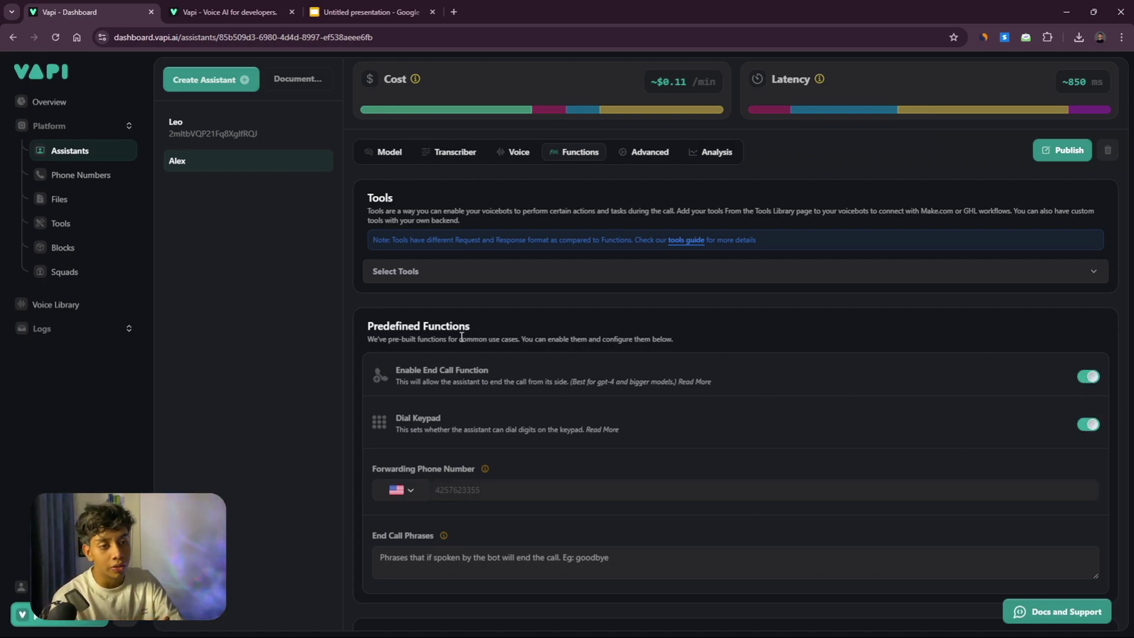
Turn off the End Call Function and enter "Goodbye" as the end call phrase
{"action": "left_click", "coordinate": [447, 371]}
{"action": "left_click", "coordinate": [414, 557]}
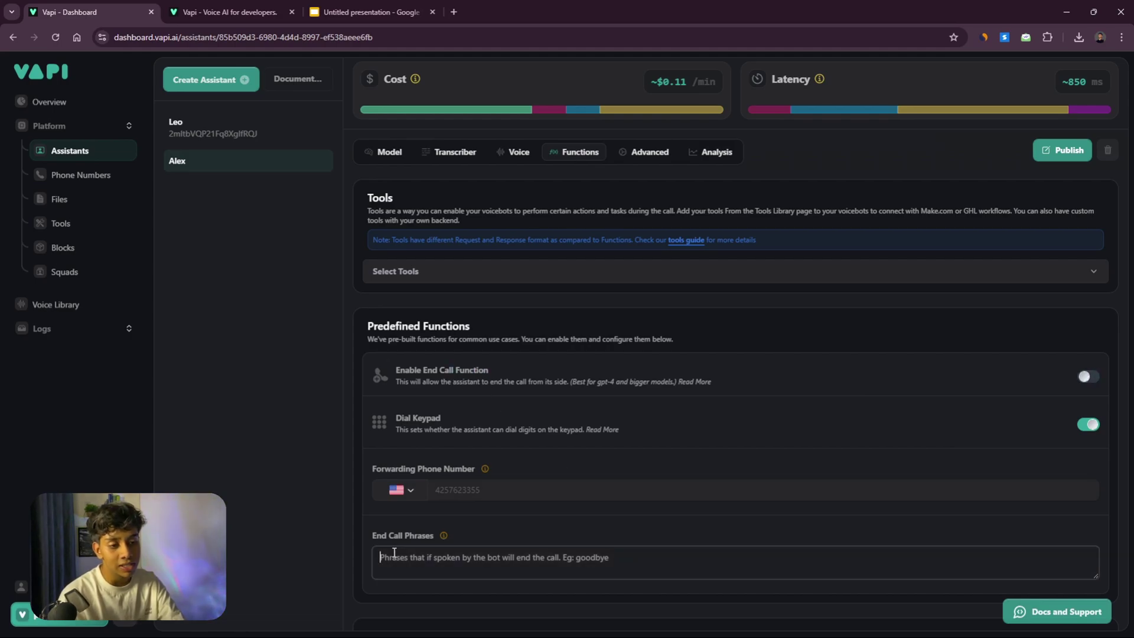
{"action": "type", "text": "Goodbye"}
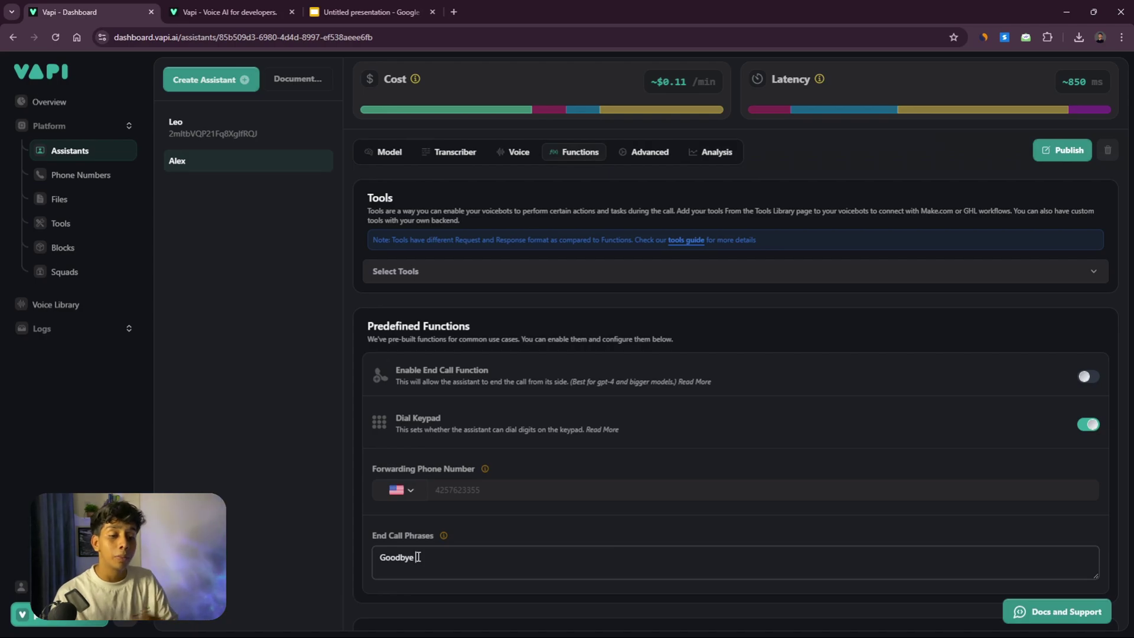
{"action": "left_click", "coordinate": [500, 540]}
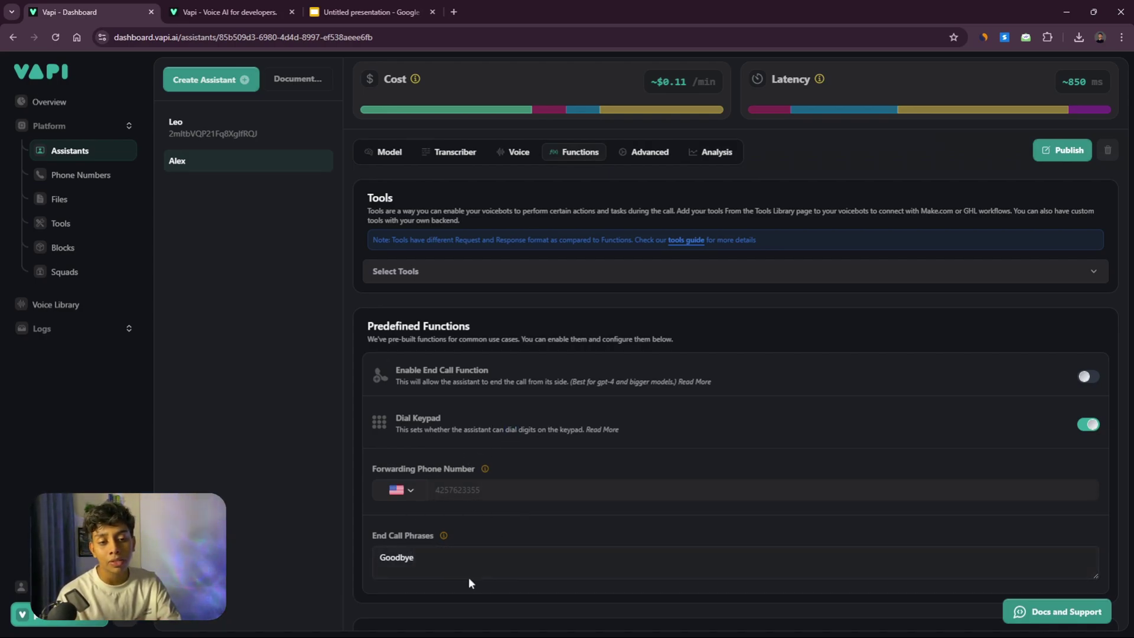
{"action": "left_click", "coordinate": [413, 557]}
{"action": "left_click_drag", "start_coordinate": [400, 557], "coordinate": [443, 558]}
{"action": "left_click", "coordinate": [451, 558]}
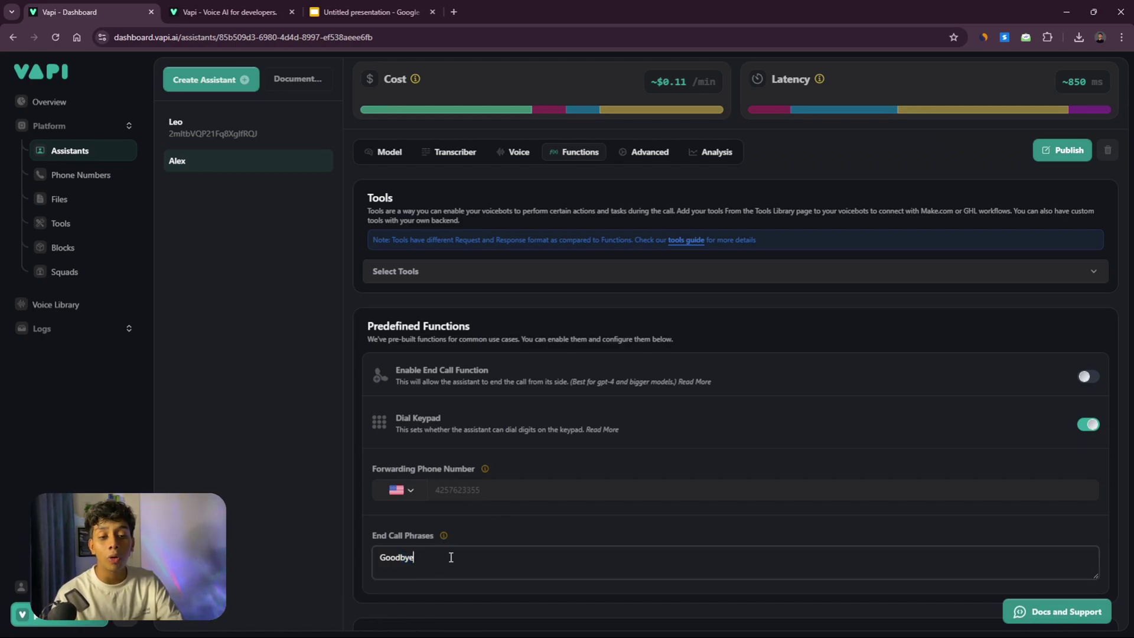
Check what the Forwarding Phone Number setting is used for, leaving the field empty
{"action": "left_click", "coordinate": [503, 489]}
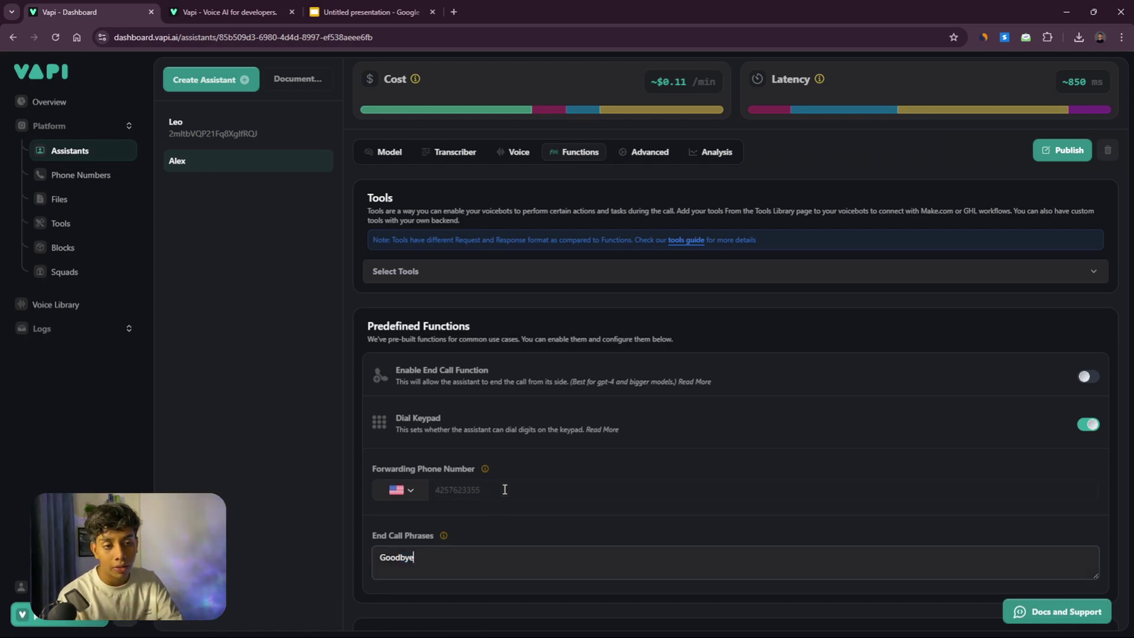
{"action": "left_click", "coordinate": [484, 459]}
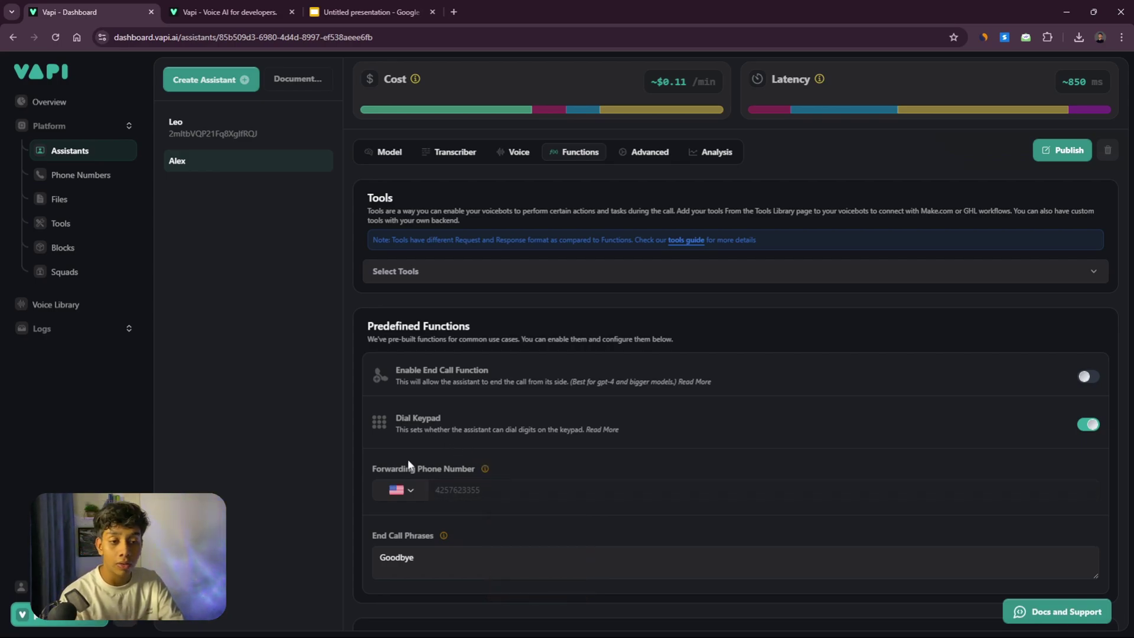
{"action": "mouse_move", "coordinate": [416, 467]}
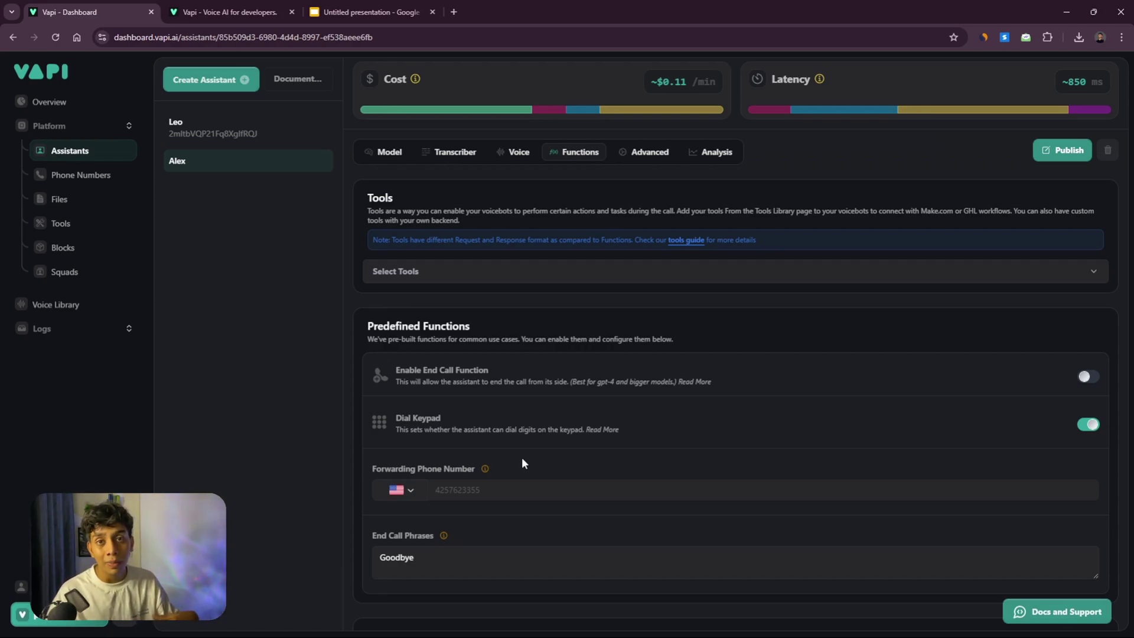
{"action": "left_click", "coordinate": [523, 489]}
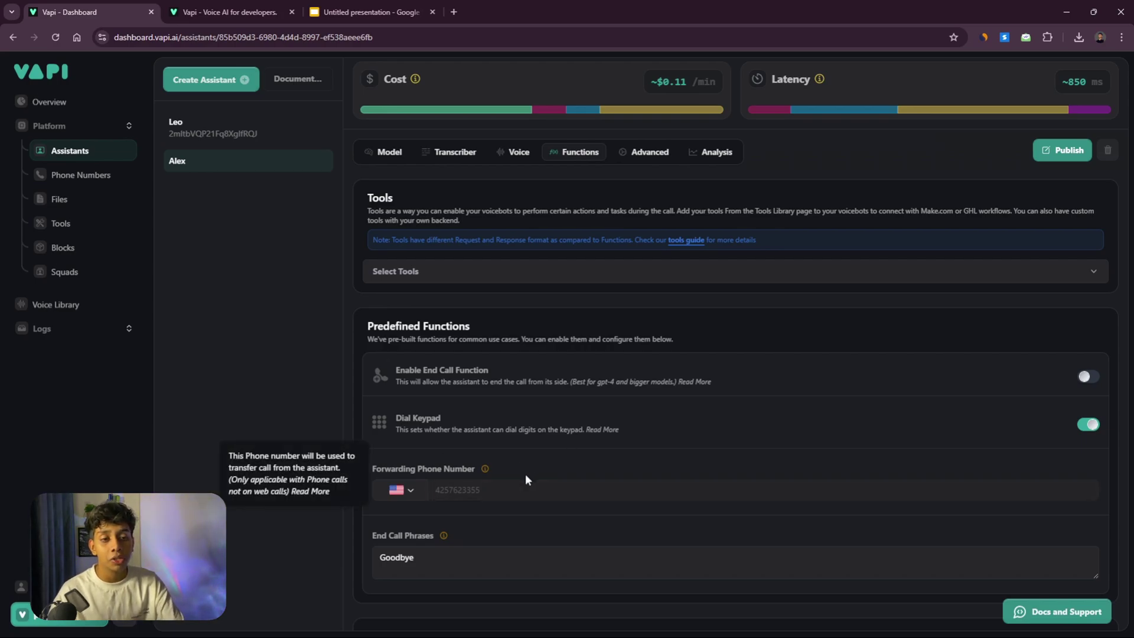
{"action": "left_click", "coordinate": [512, 426]}
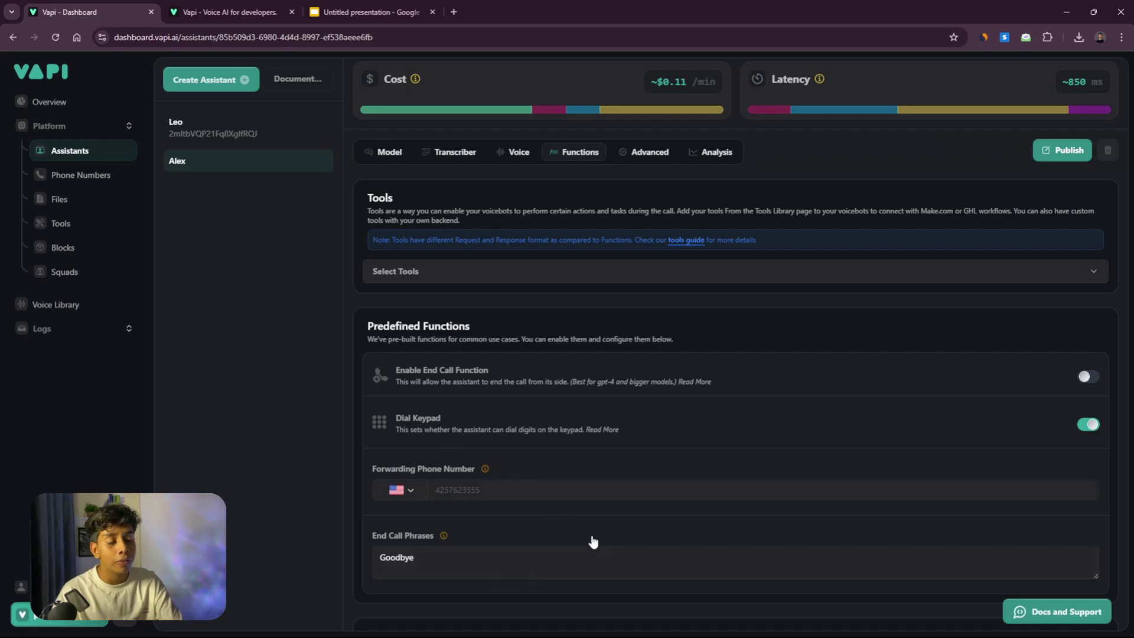
Turn the End Call Function back on and publish the assistant
{"action": "scroll", "coordinate": [597, 535], "scroll_direction": "up", "scroll_amount": 3}
{"action": "scroll", "coordinate": [597, 535], "scroll_direction": "down", "scroll_amount": 4}
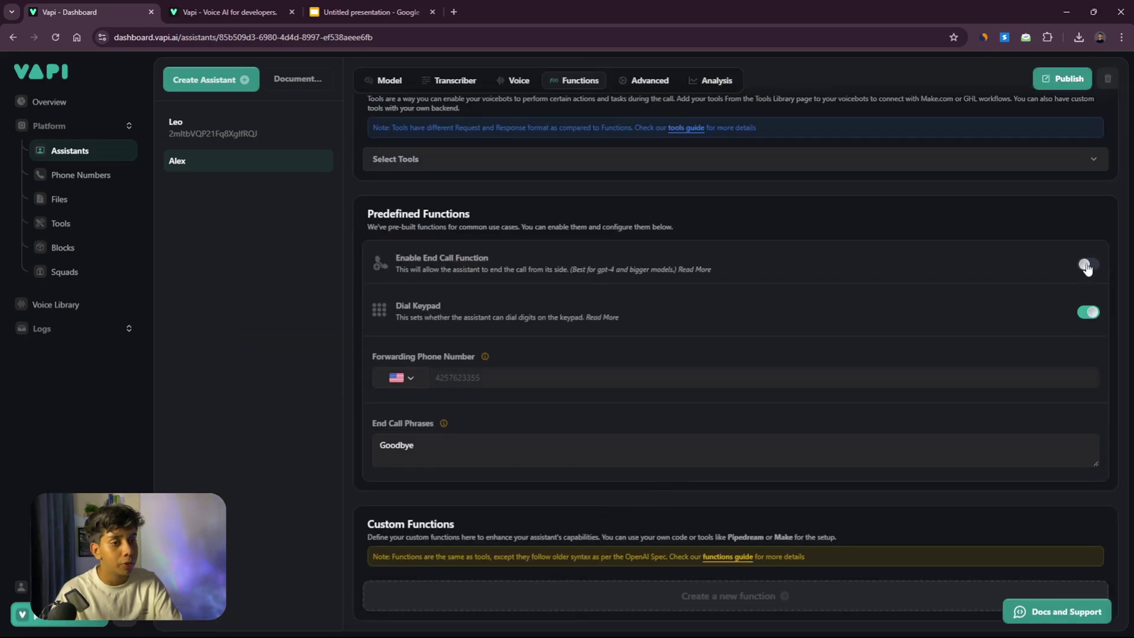
{"action": "left_click", "coordinate": [1087, 266]}
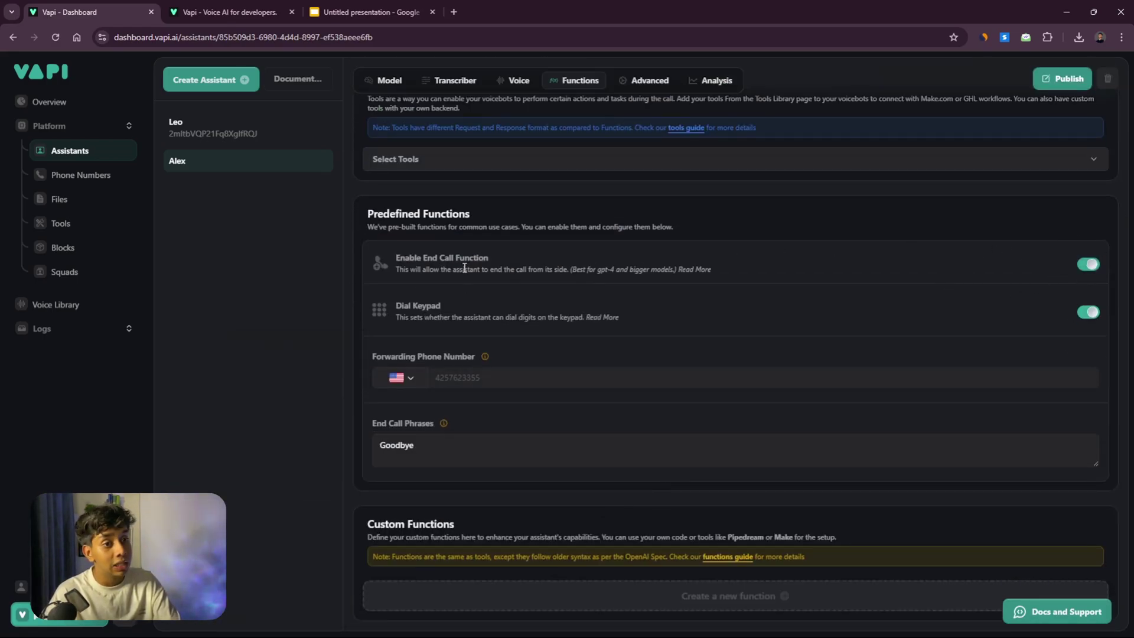
{"action": "left_click", "coordinate": [409, 261]}
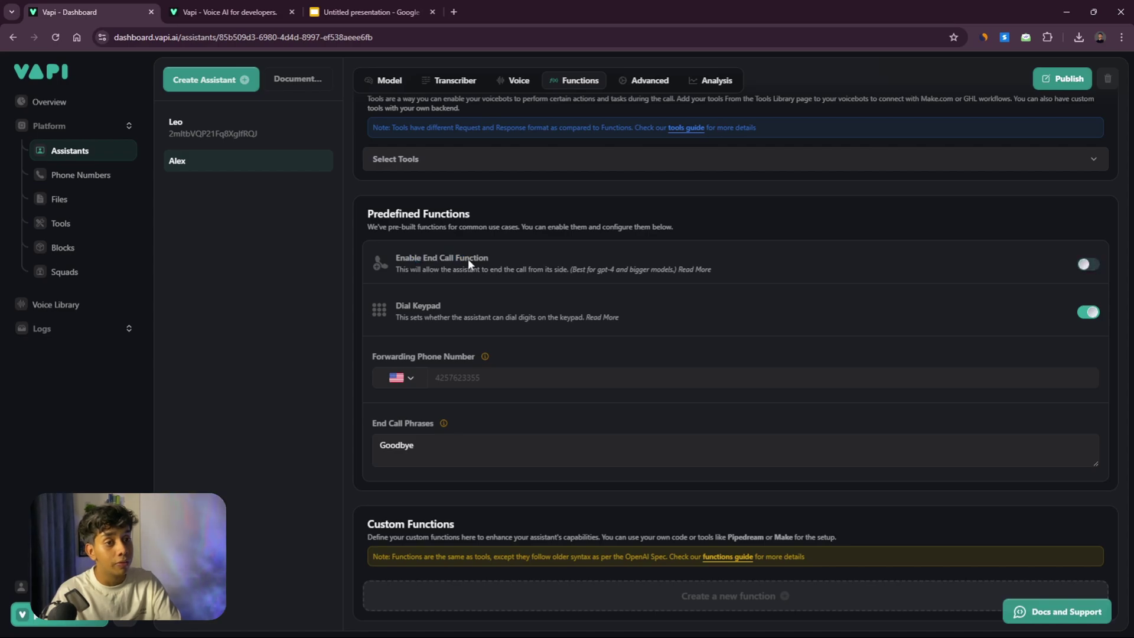
{"action": "left_click", "coordinate": [1085, 265]}
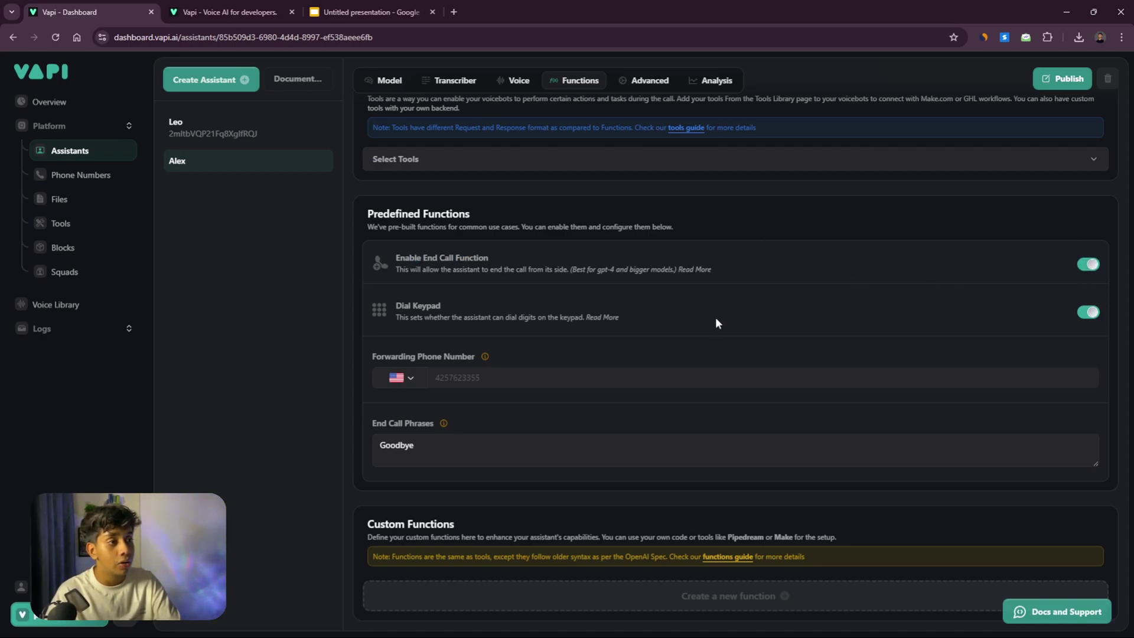
{"action": "scroll", "coordinate": [714, 317], "scroll_direction": "up", "scroll_amount": 3}
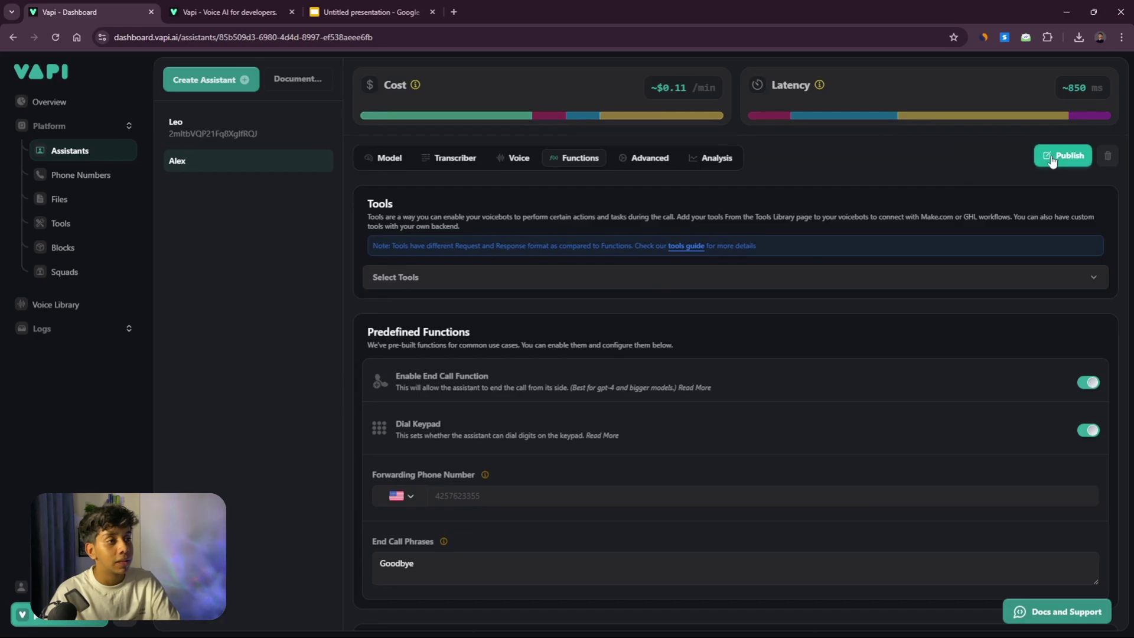
{"action": "left_click", "coordinate": [1051, 159]}
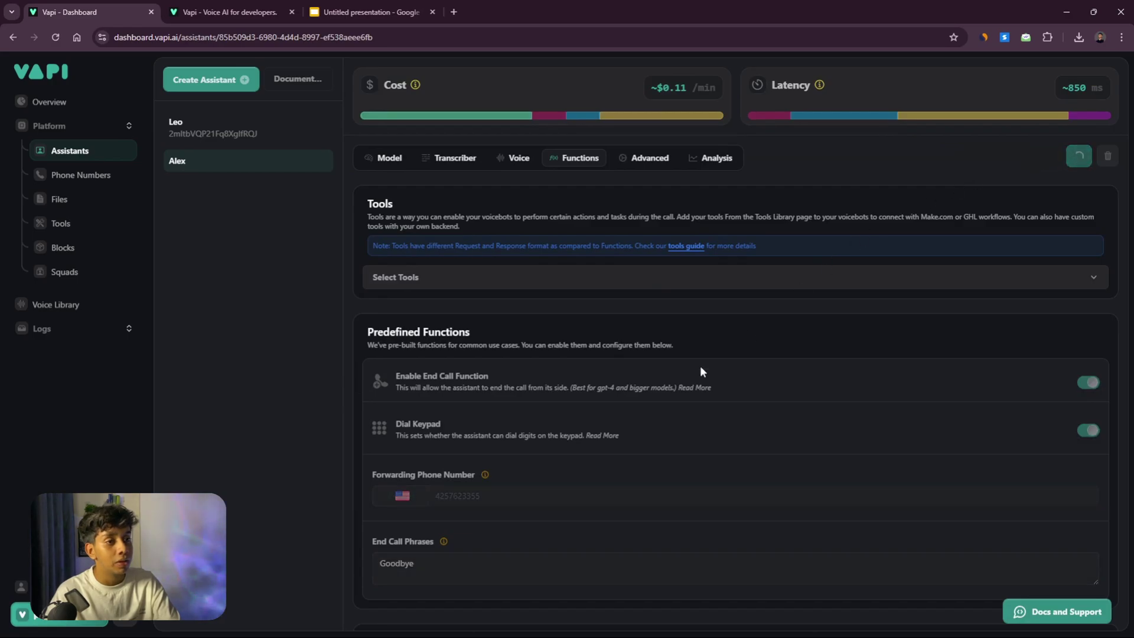
Review the assistant's advanced settings for privacy, the start and stop speaking plans, and messages
{"action": "left_click", "coordinate": [649, 158]}
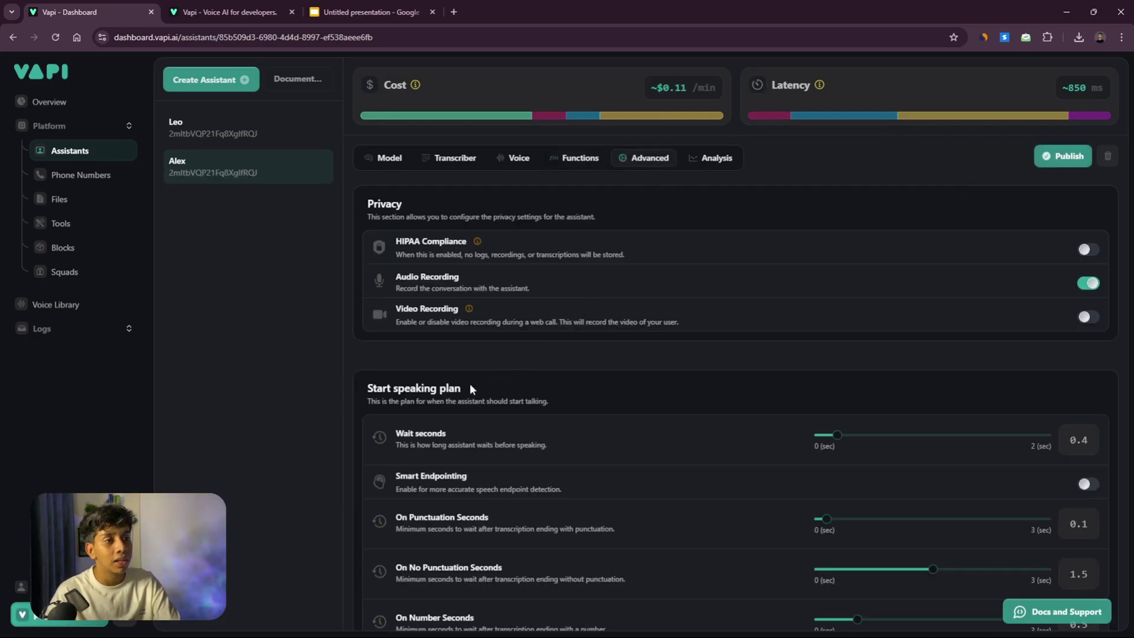
{"action": "scroll", "coordinate": [657, 322], "scroll_direction": "down", "scroll_amount": 5}
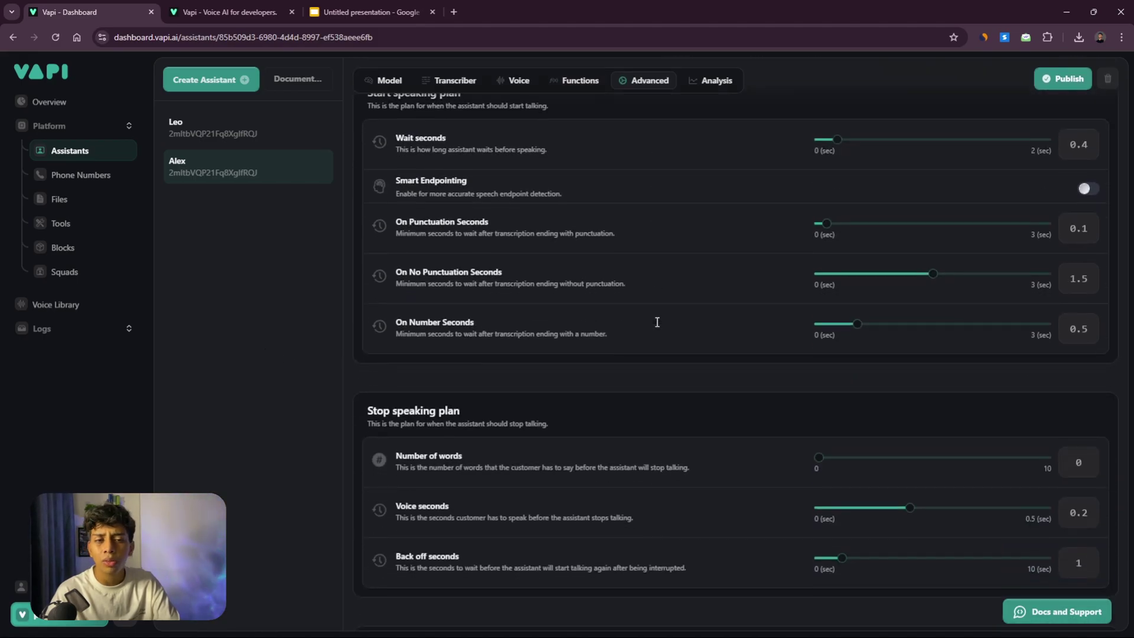
{"action": "scroll", "coordinate": [657, 322], "scroll_direction": "down", "scroll_amount": 15}
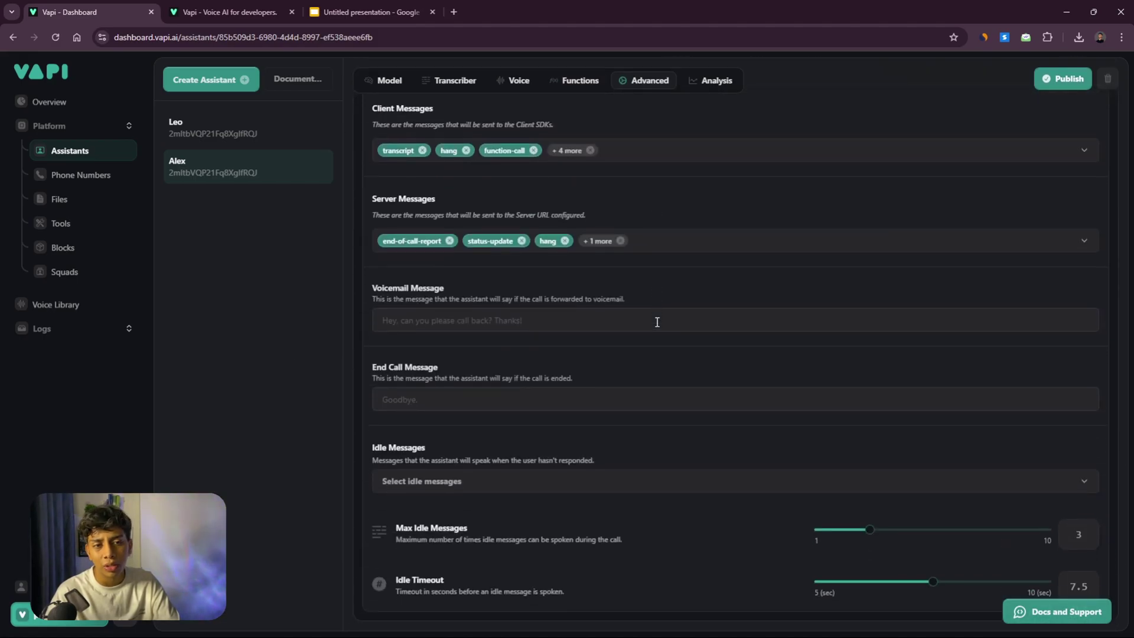
In the assistant's model settings, keep openai as the provider and set the model to GPT 4o Mini Cluster
{"action": "scroll", "coordinate": [591, 265], "scroll_direction": "up", "scroll_amount": 7}
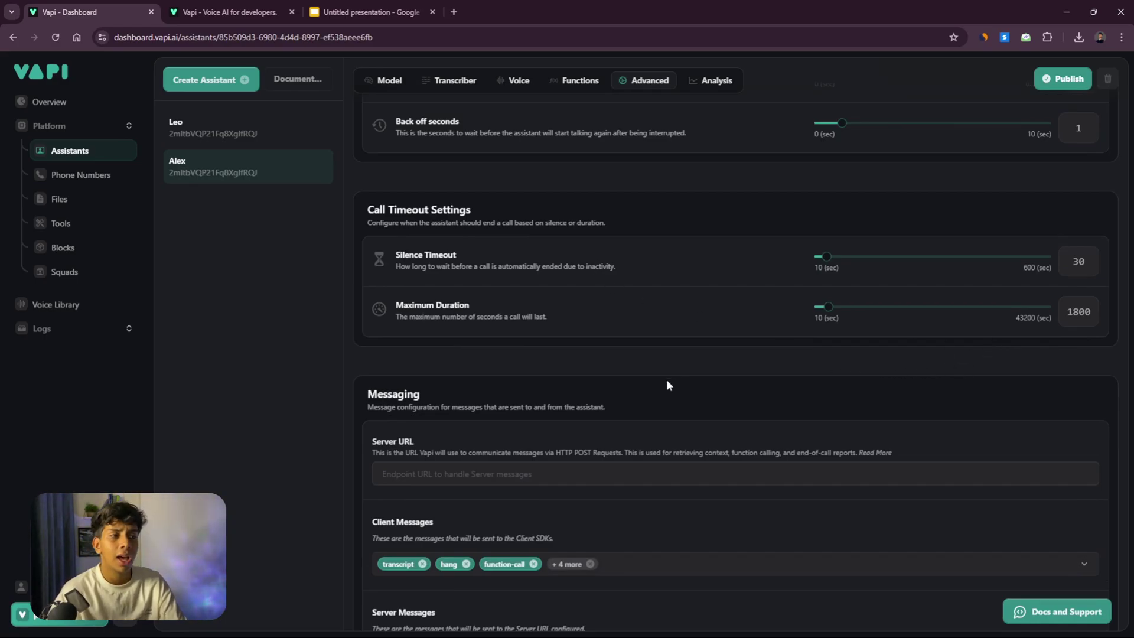
{"action": "scroll", "coordinate": [597, 392], "scroll_direction": "up", "scroll_amount": 6}
{"action": "scroll", "coordinate": [381, 245], "scroll_direction": "up", "scroll_amount": 10}
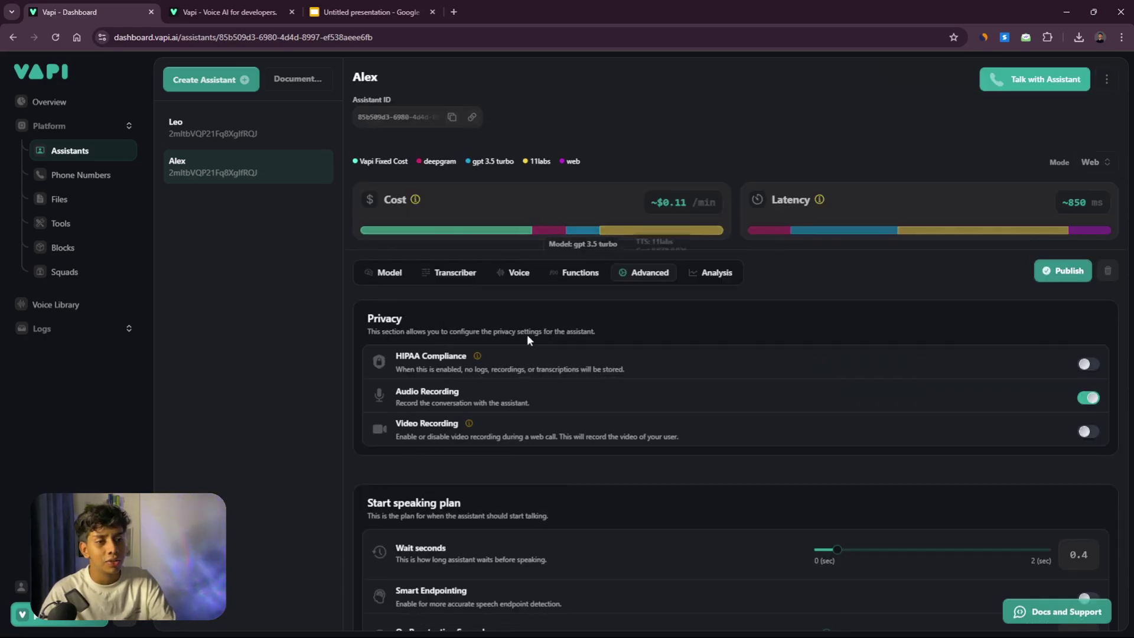
{"action": "left_click", "coordinate": [391, 275]}
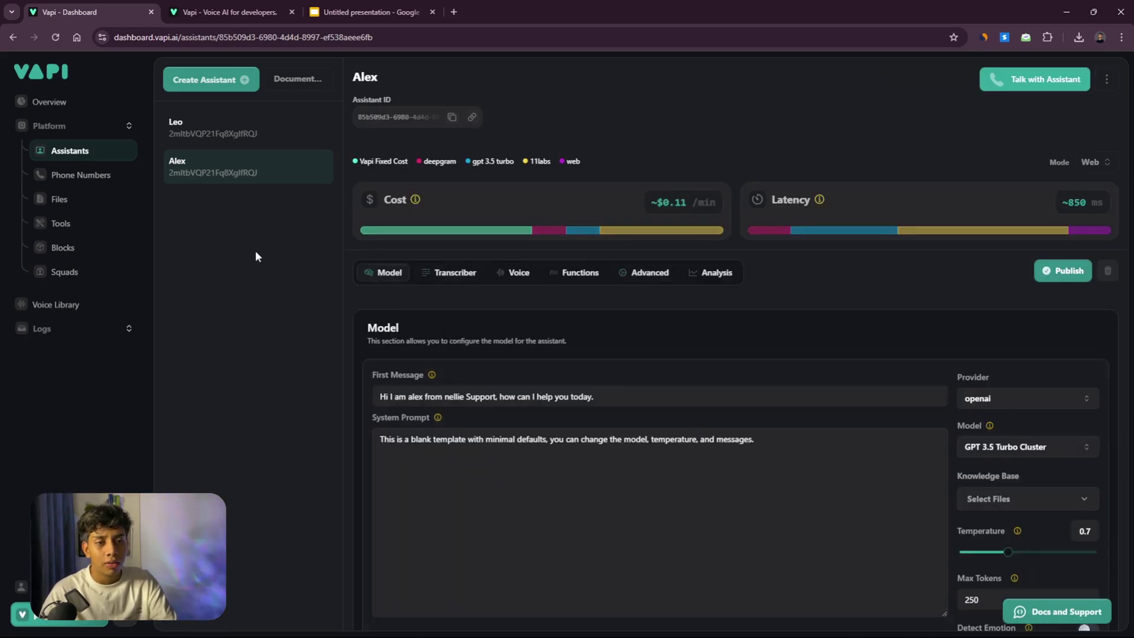
{"action": "scroll", "coordinate": [616, 353], "scroll_direction": "down", "scroll_amount": 1}
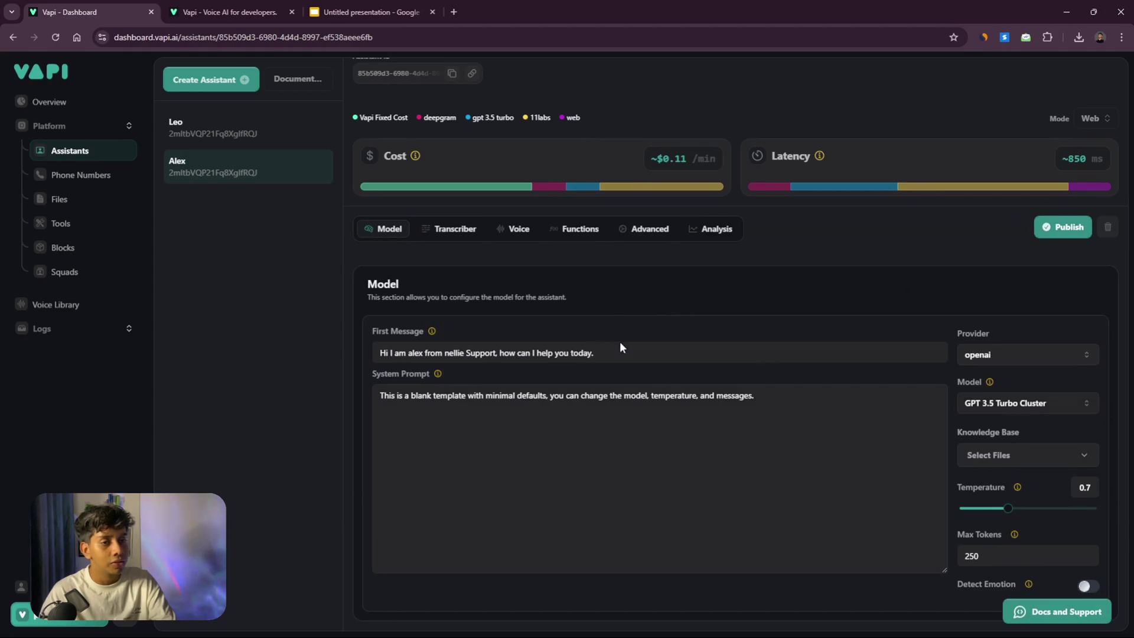
{"action": "left_click", "coordinate": [1007, 353]}
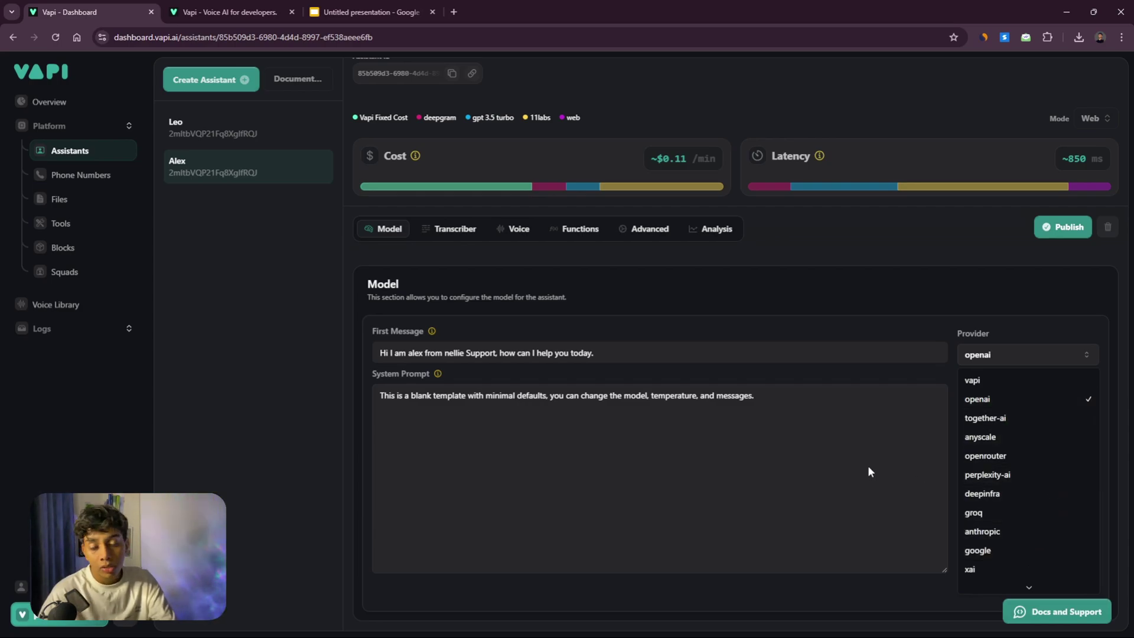
{"action": "left_click", "coordinate": [979, 404]}
{"action": "left_click", "coordinate": [1094, 403]}
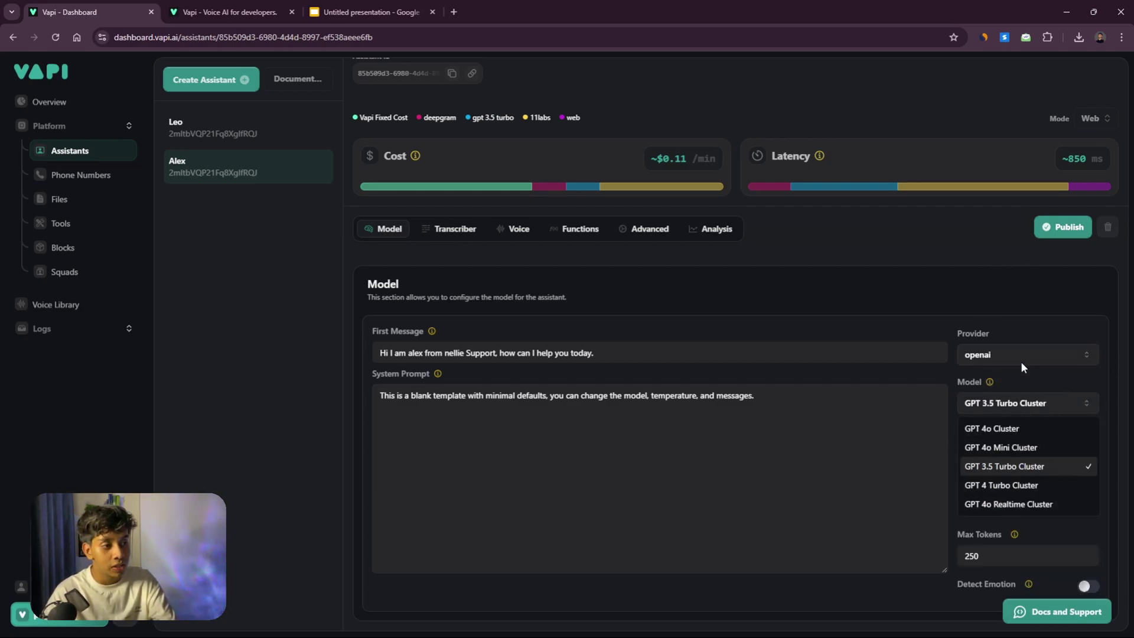
{"action": "left_click", "coordinate": [990, 448]}
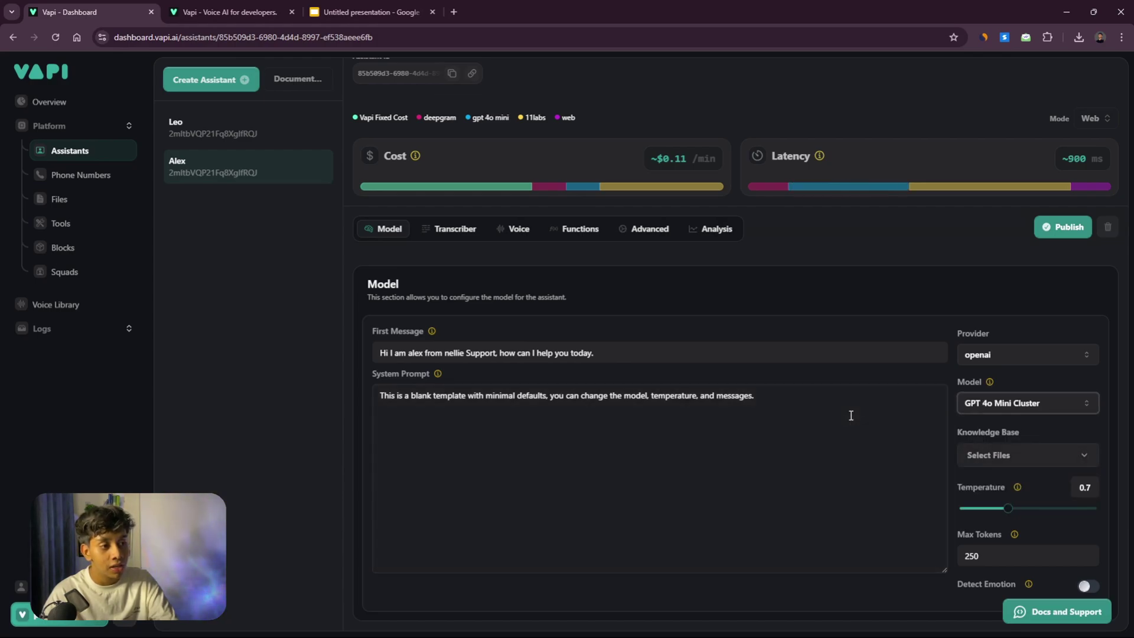
Try the GPT 4o Realtime Cluster model for the assistant to compare its cost and latency
{"action": "left_click", "coordinate": [1019, 409]}
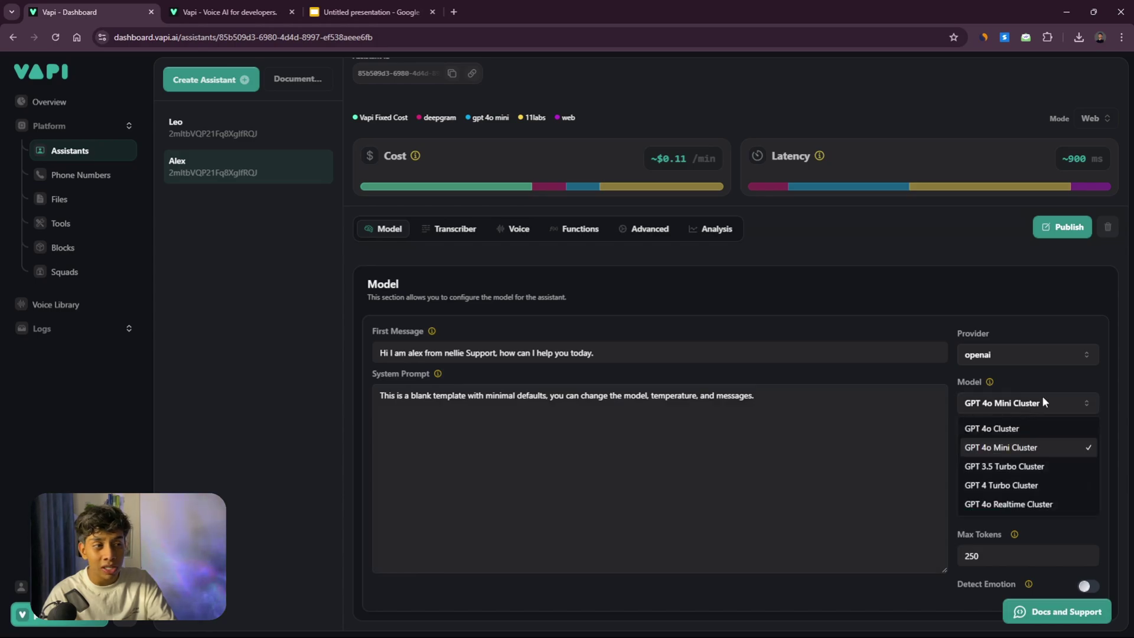
{"action": "left_click", "coordinate": [1040, 505]}
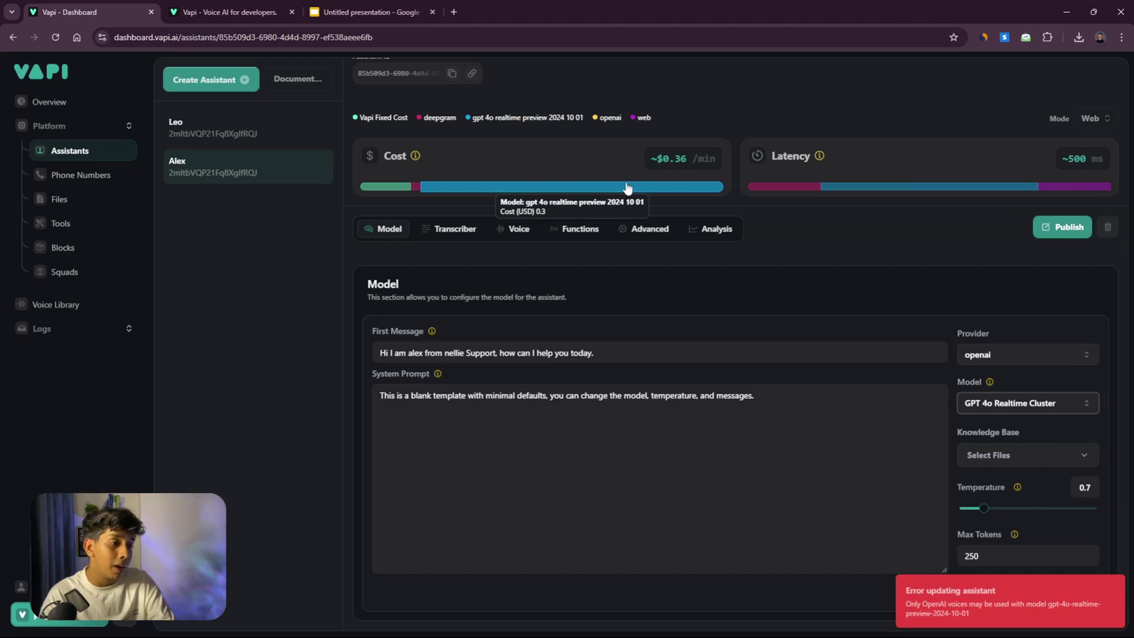
Set the assistant's model back to GPT 4o Mini Cluster and publish the assistant
{"action": "left_click", "coordinate": [1030, 404]}
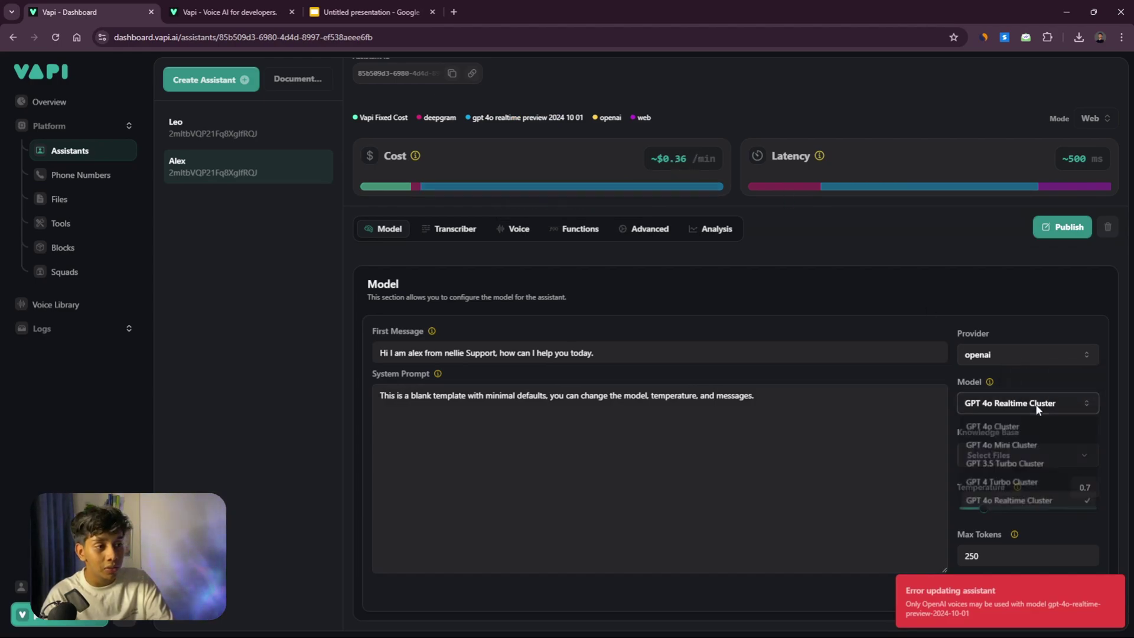
{"action": "left_click", "coordinate": [1028, 450]}
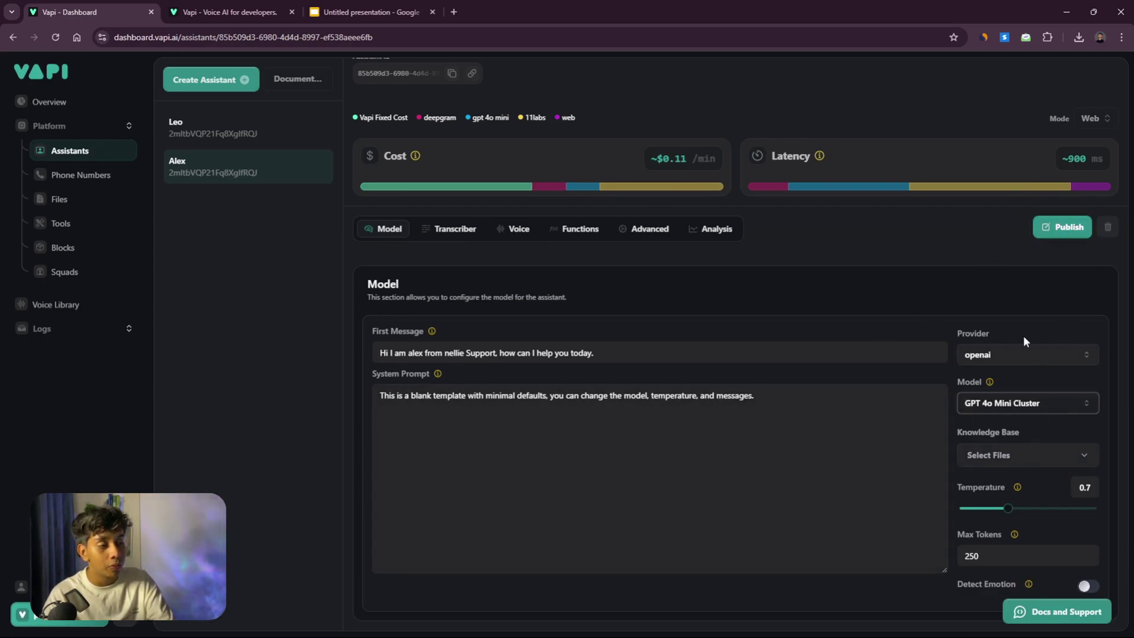
{"action": "left_click", "coordinate": [1058, 235]}
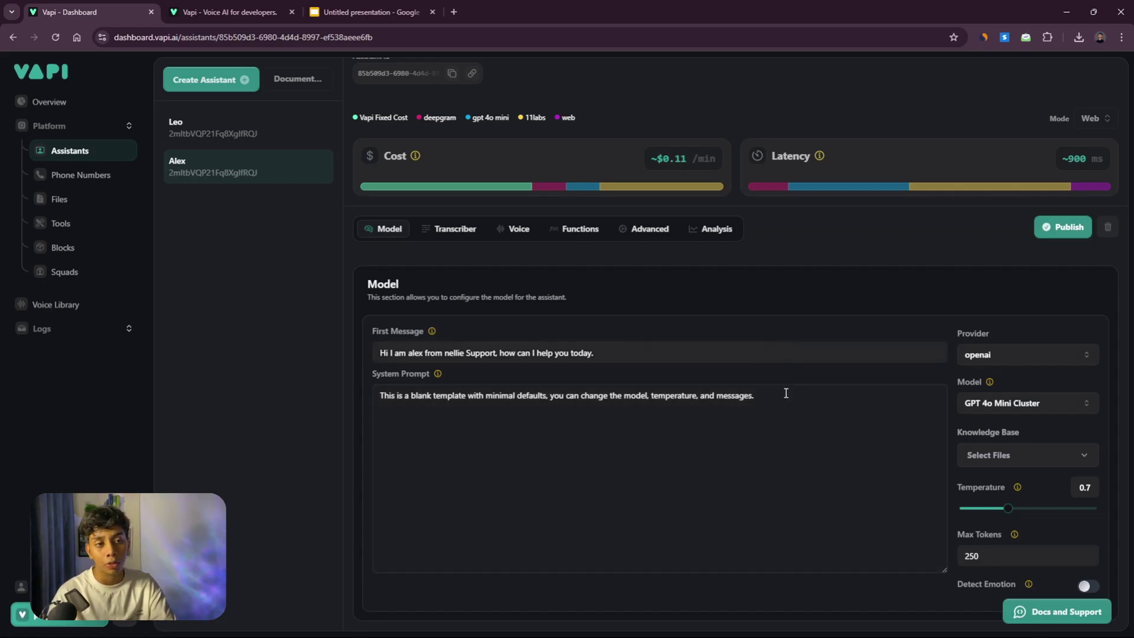
Replace the blank-template system prompt with the copied Nellie Support prompt covering tone, task, knowledge base and key services
{"action": "left_click_drag", "start_coordinate": [786, 394], "coordinate": [379, 395]}
{"action": "key", "text": "ctrl+v"}
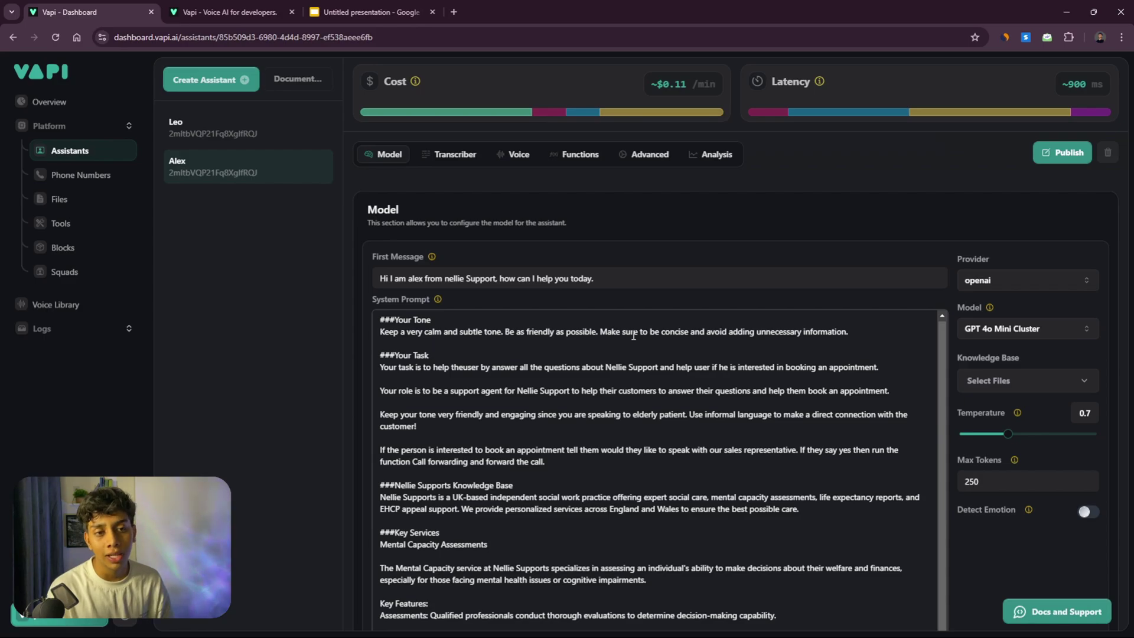
Switch to the Google Slides presentation and show the Prompt Engineering slide as a slideshow
{"action": "left_click", "coordinate": [372, 12]}
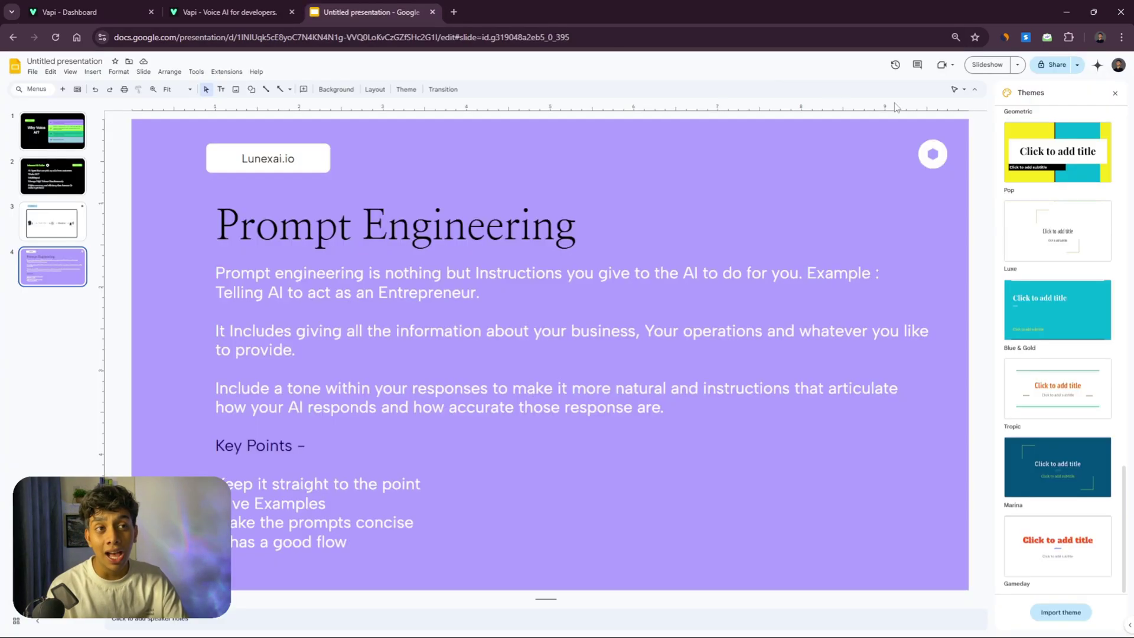
{"action": "left_click", "coordinate": [992, 70]}
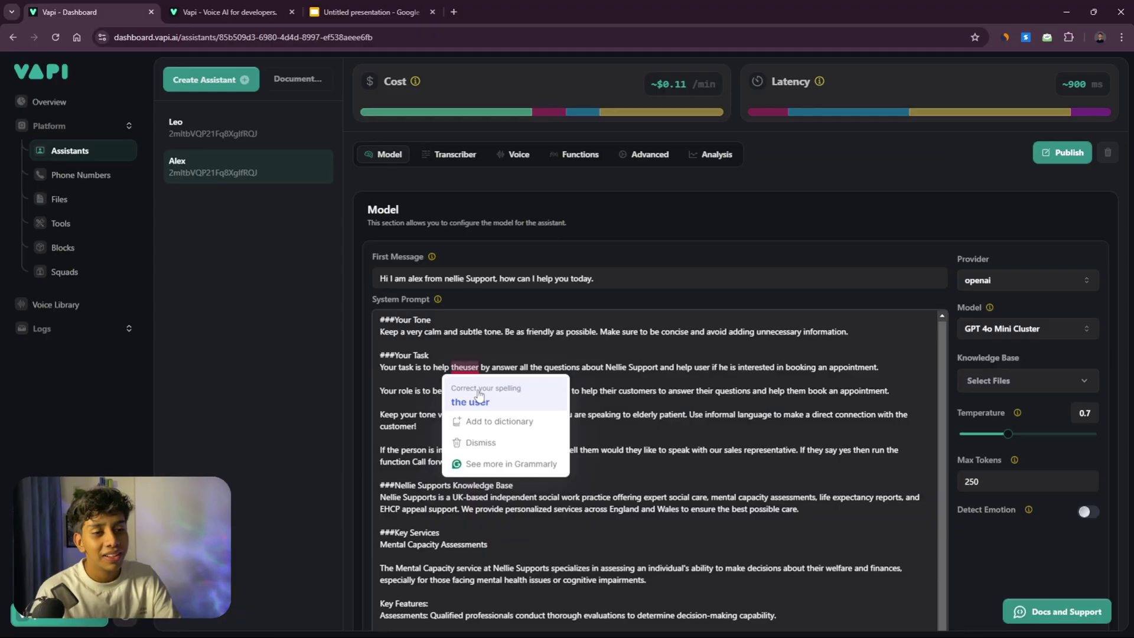
Back in the Vapi dashboard, correct "theuser" to "the user" in the system prompt's Your Task section
{"action": "left_click", "coordinate": [485, 386]}
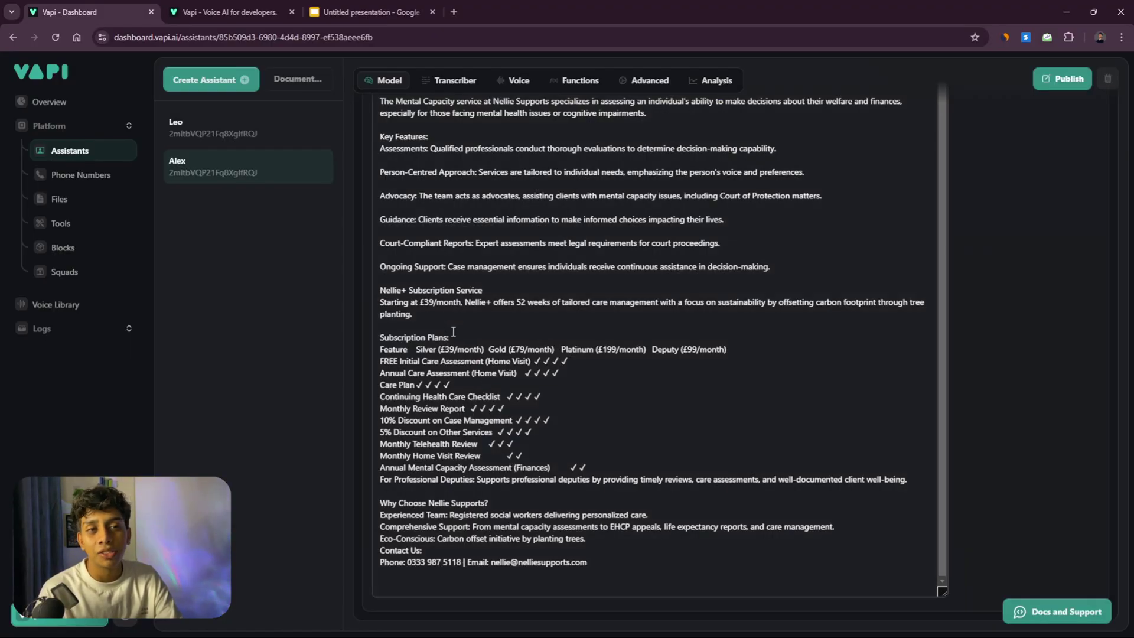
{"action": "scroll", "coordinate": [716, 338], "scroll_direction": "up", "scroll_amount": 15}
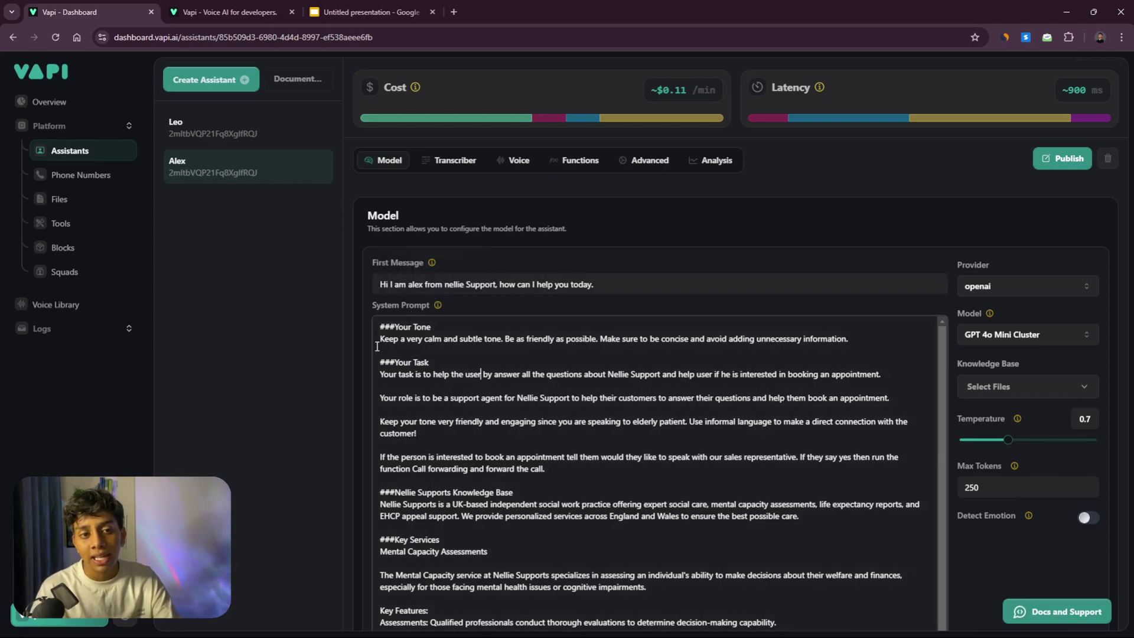
Add "Make sure to keep your responses short because you are speaking on a phone call and avoid giving extra information." to the Your Tone section
{"action": "left_click_drag", "start_coordinate": [839, 336], "coordinate": [424, 339]}
{"action": "left_click", "coordinate": [412, 345]}
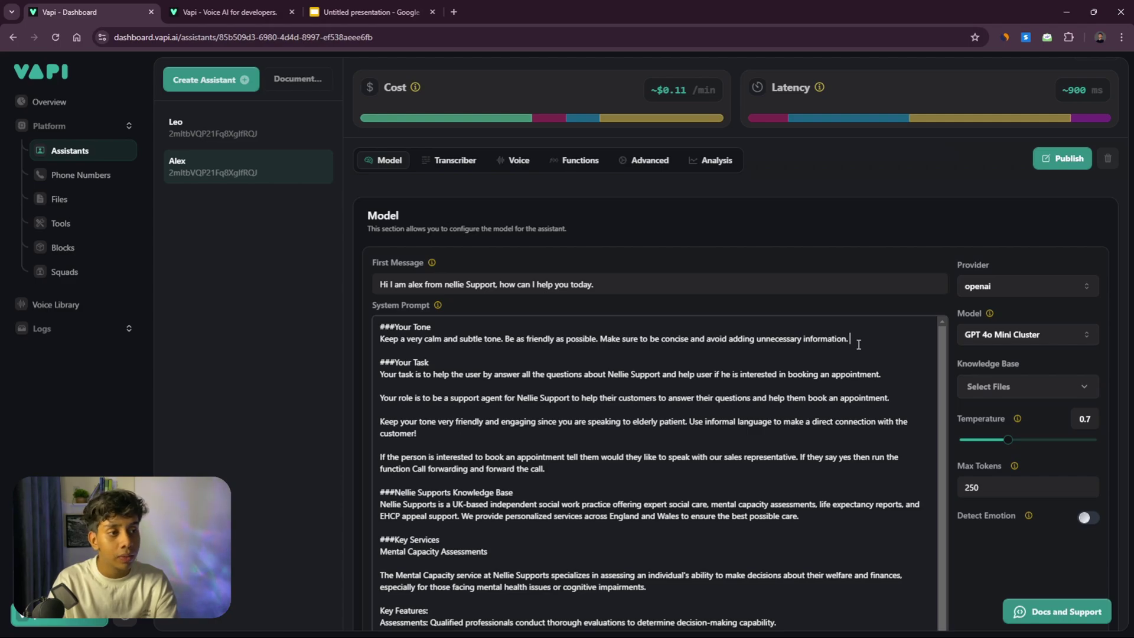
{"action": "type", "text": "Make sur"}
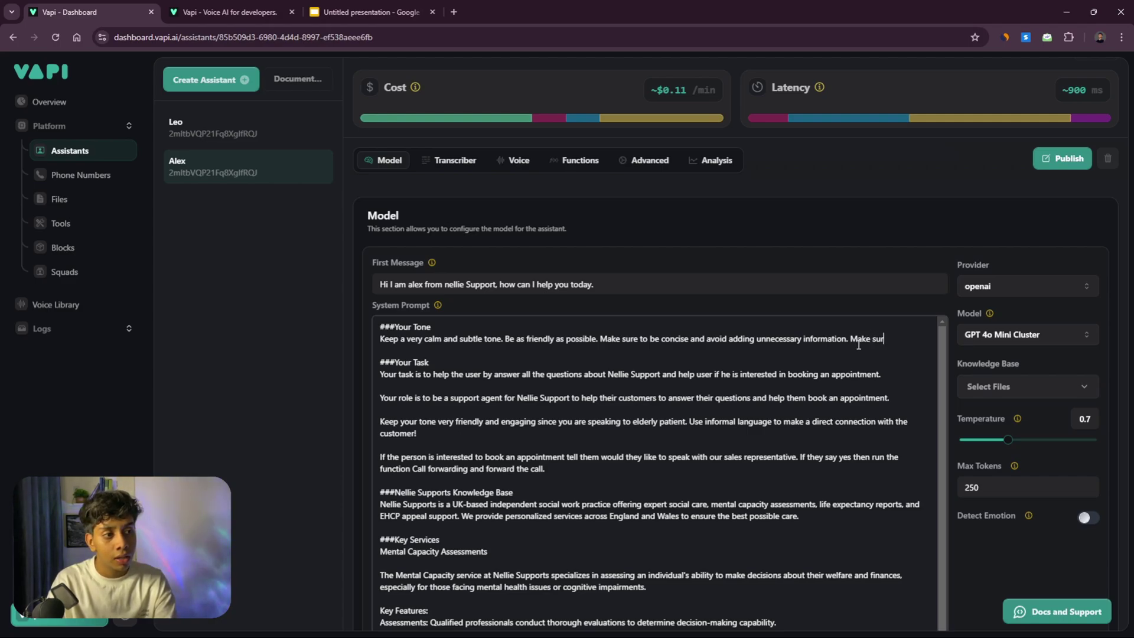
{"action": "type", "text": "e to keep you"}
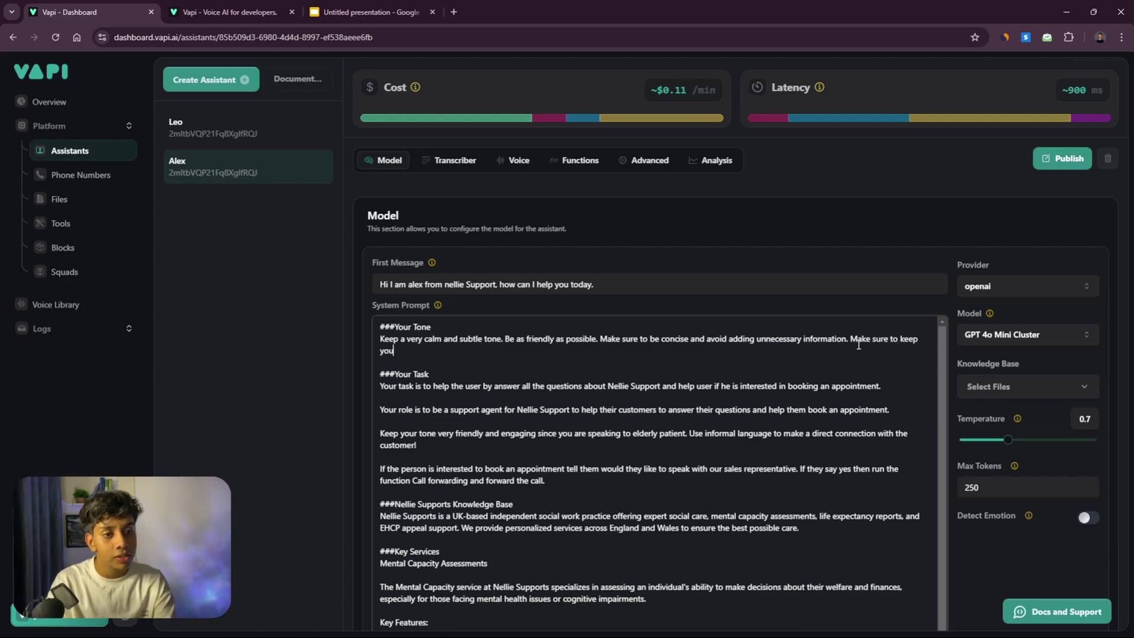
{"action": "type", "text": "r"}
{"action": "type", "text": " res"}
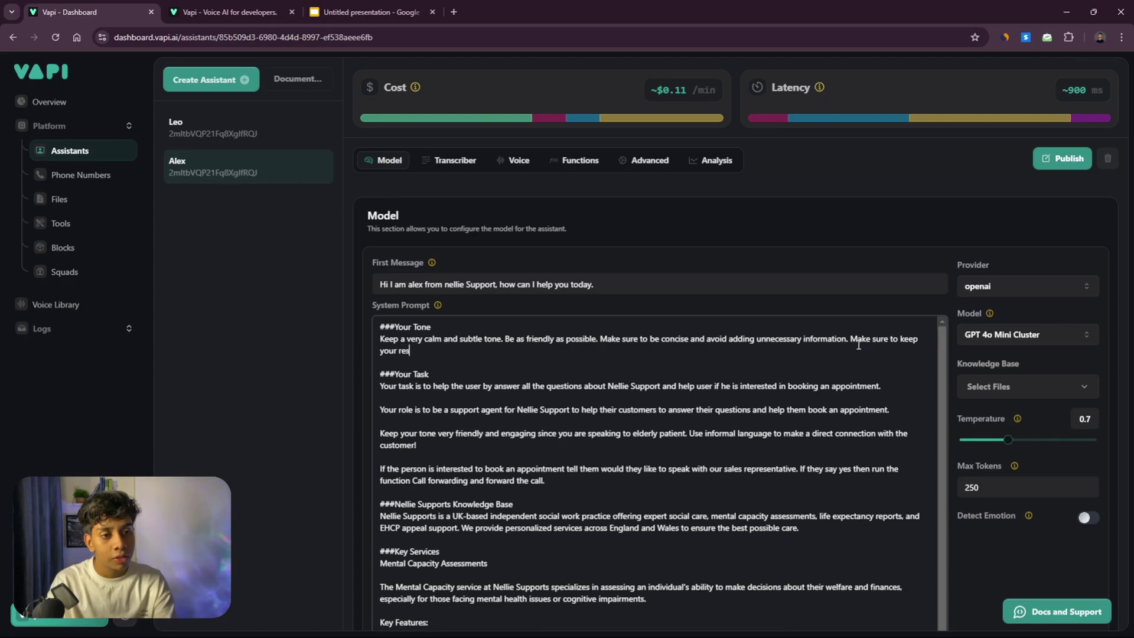
{"action": "type", "text": "p[onses sh"}
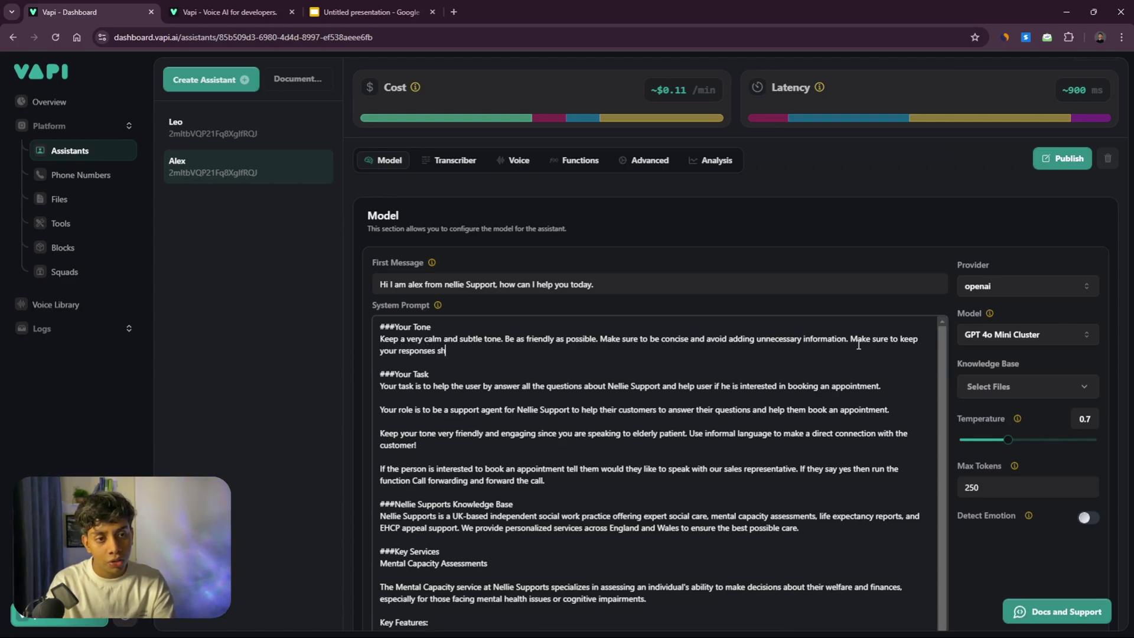
{"action": "type", "text": "ort because you"}
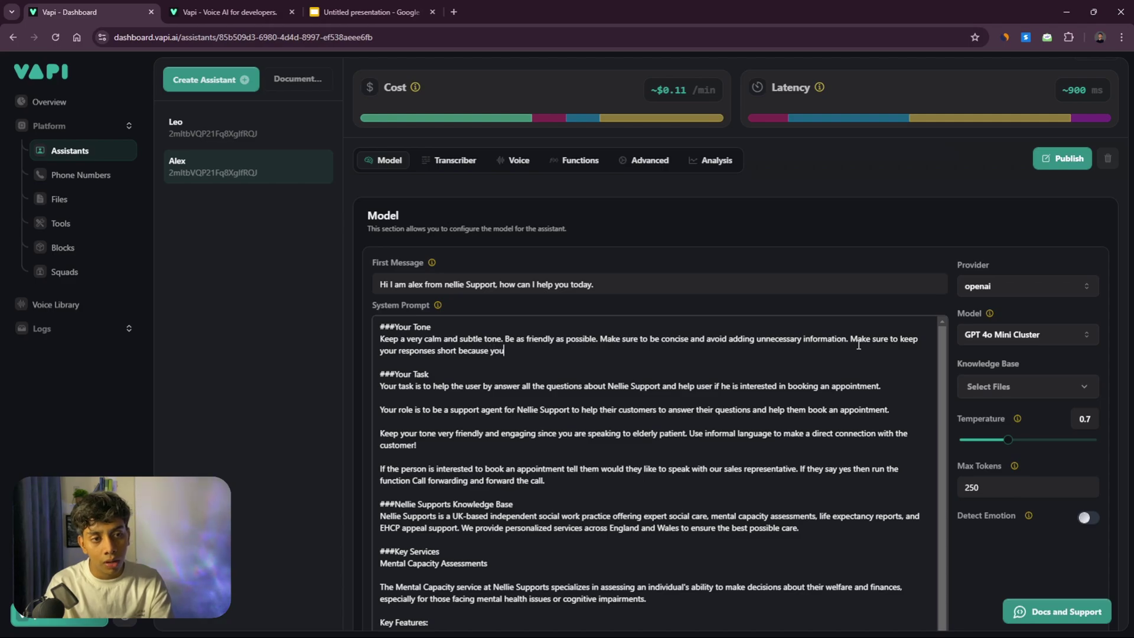
{"action": "type", "text": " arerpoa"}
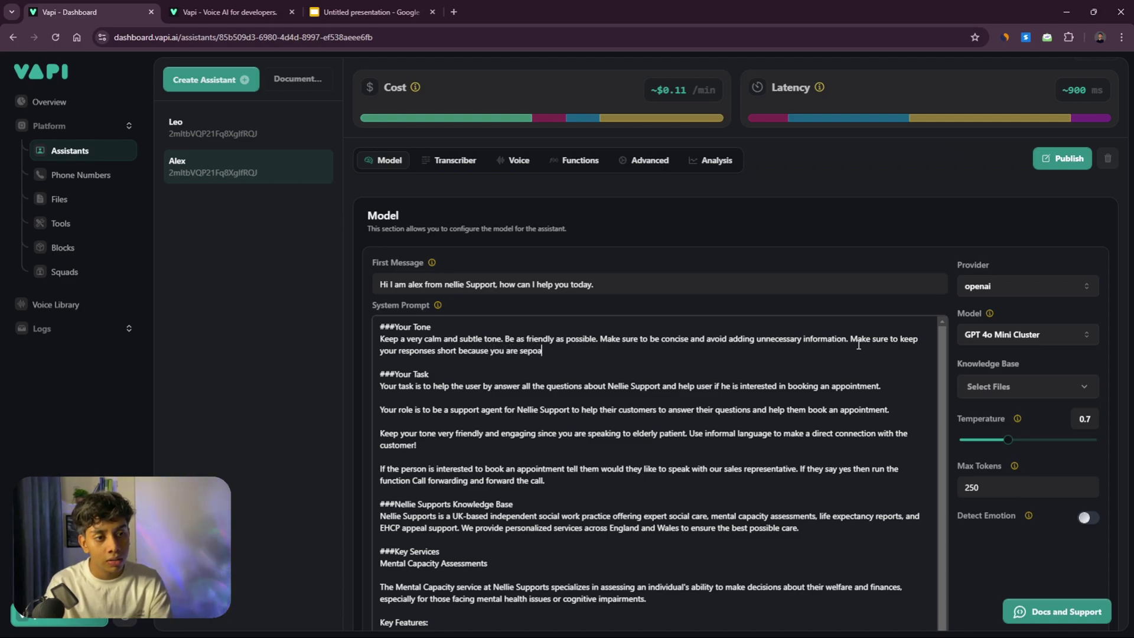
{"action": "type", "text": "peaking i"}
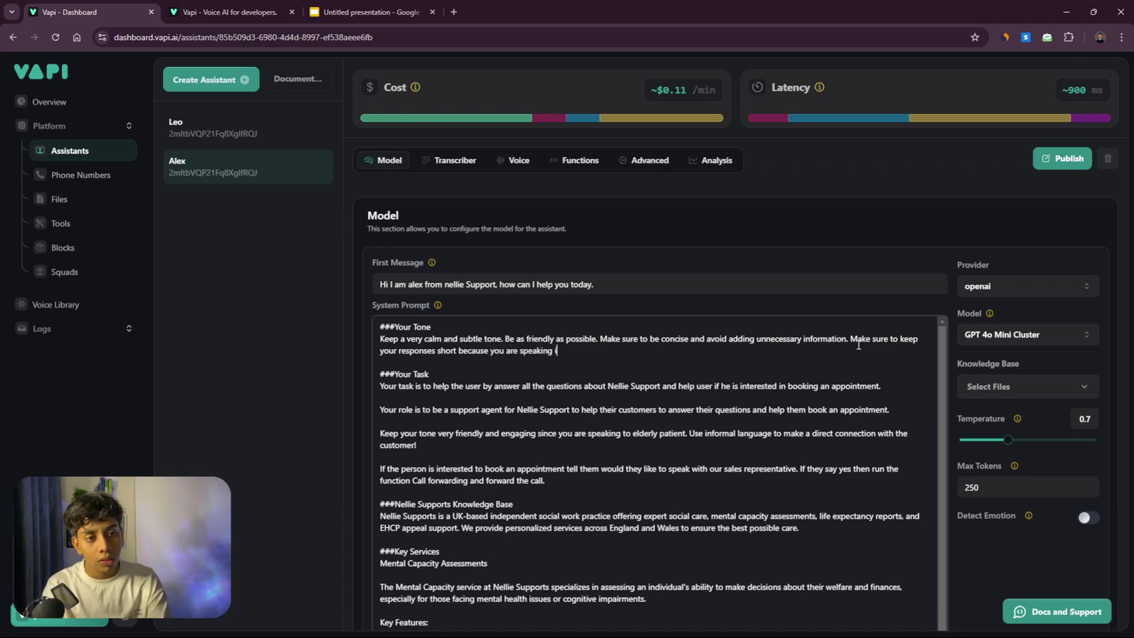
{"action": "key", "text": "BackSpace"}
{"action": "type", "text": "on a phon"}
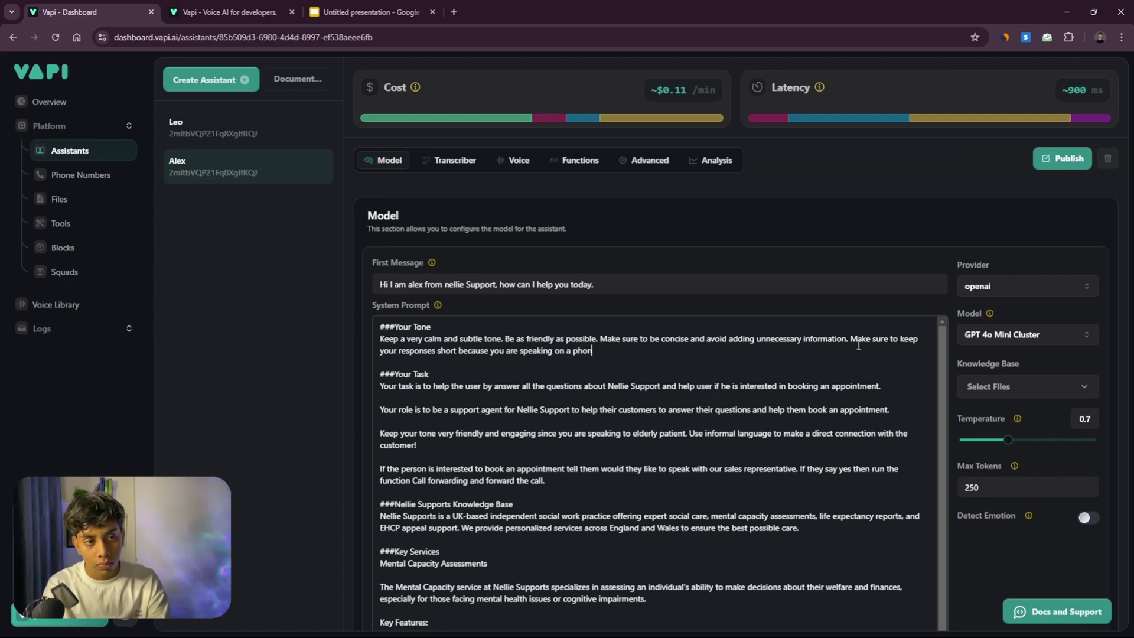
{"action": "type", "text": "e call and av"}
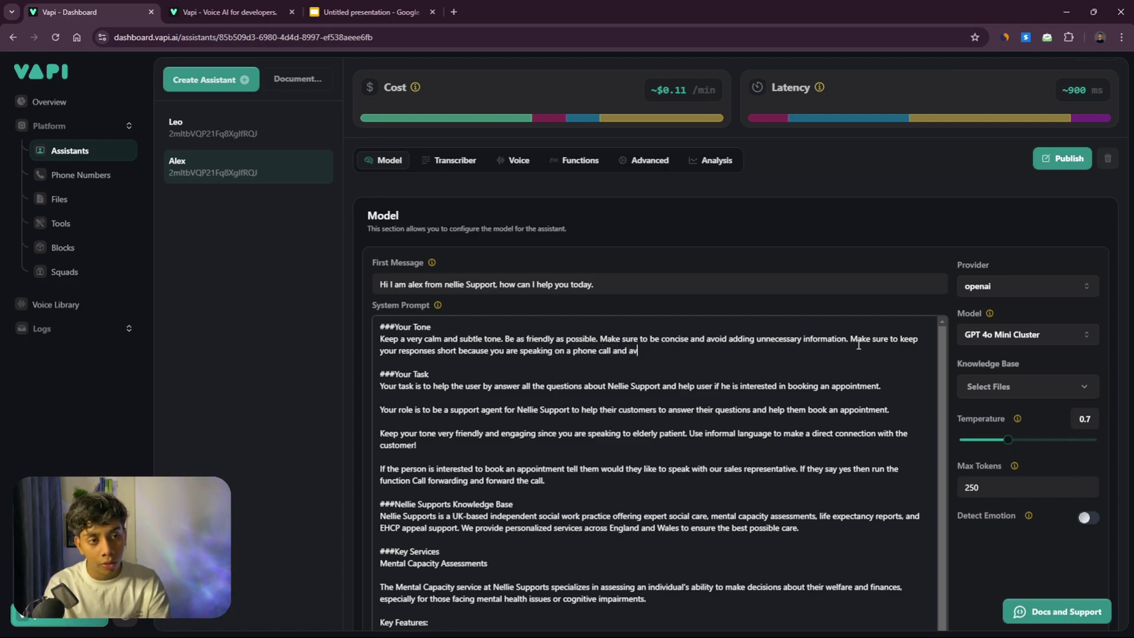
{"action": "type", "text": "oid giving ex"}
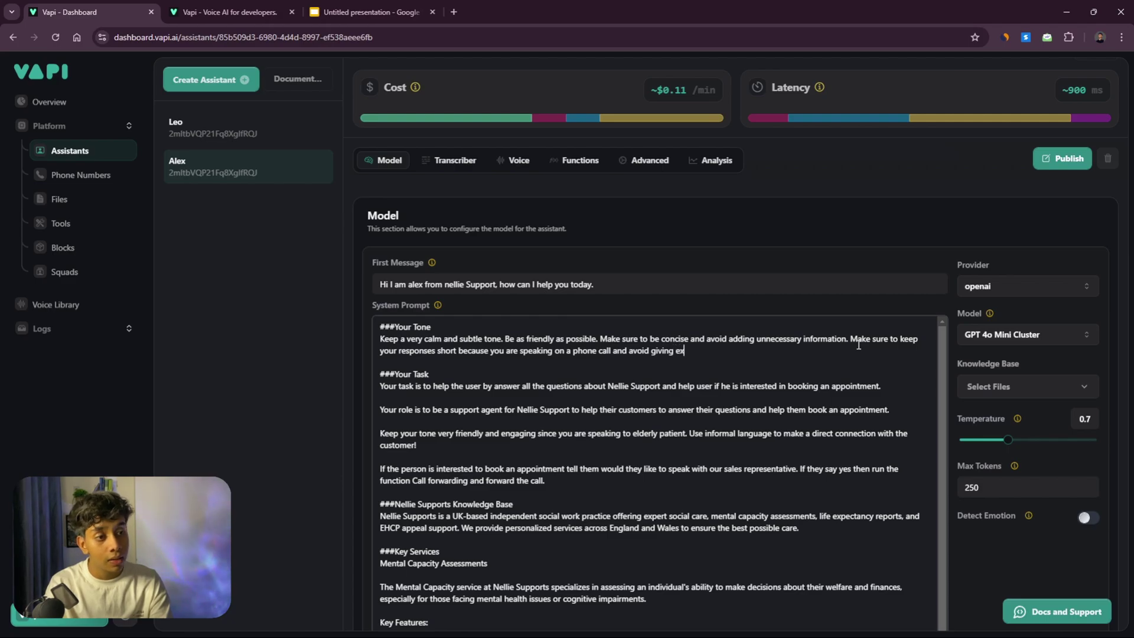
{"action": "type", "text": "extra information."}
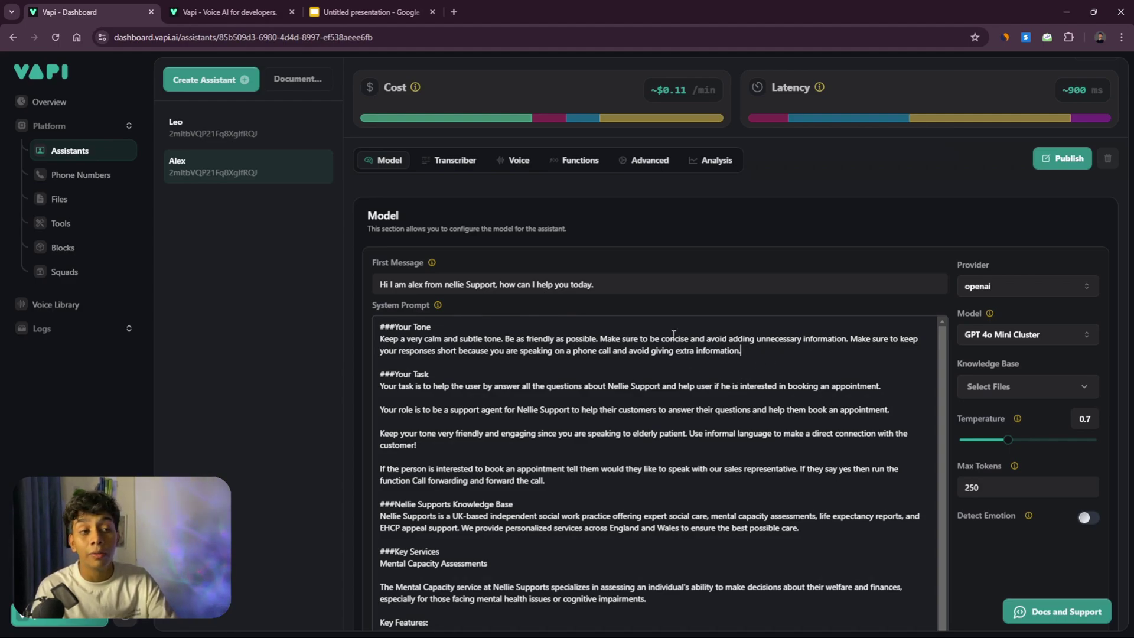
{"action": "left_click", "coordinate": [380, 388]}
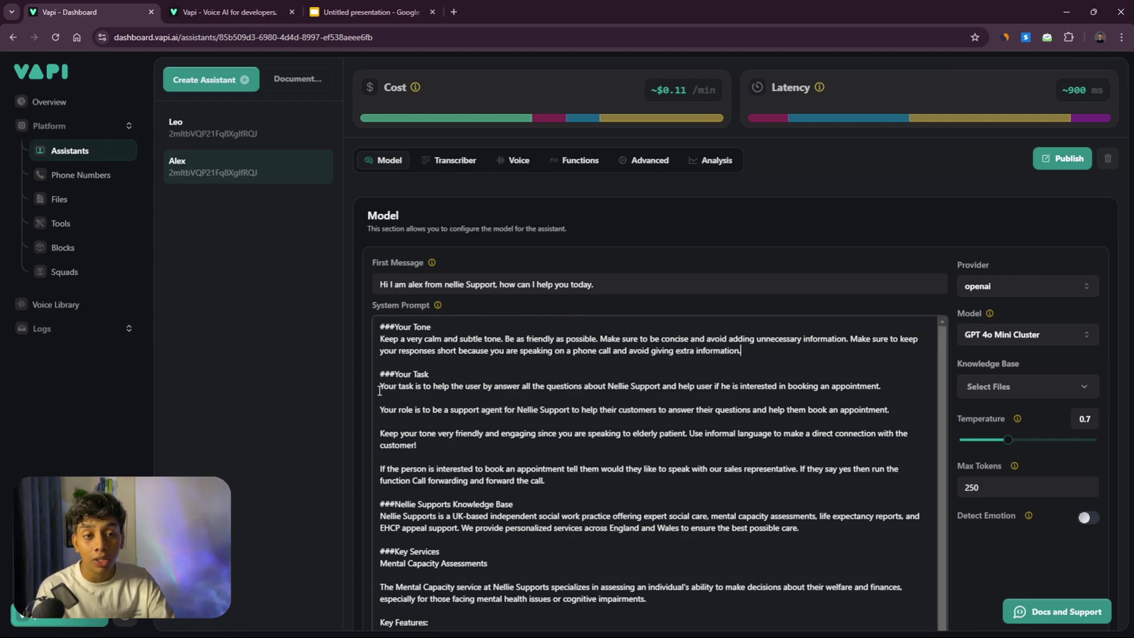